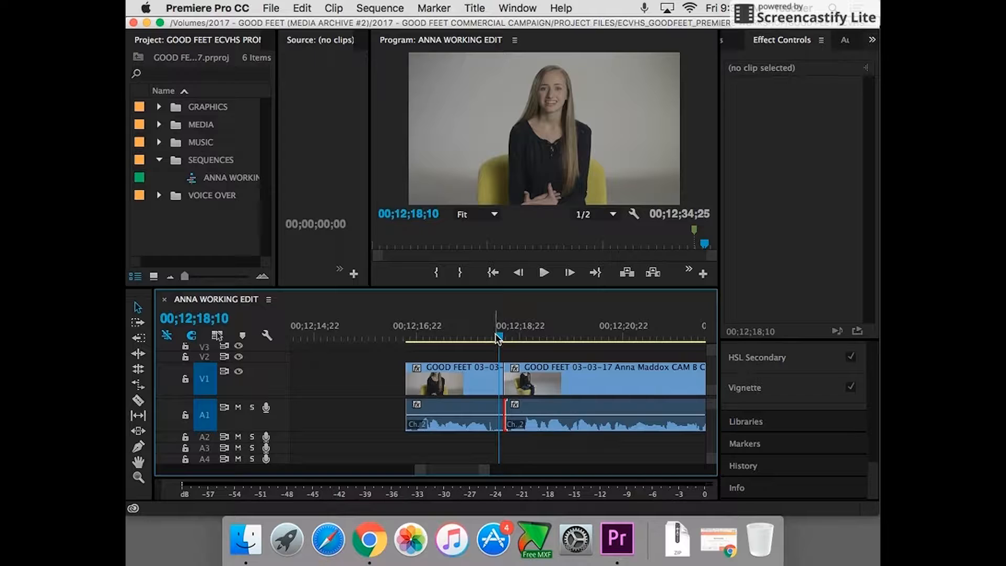
Play back the cut between the first two clips several times to check how the audio changes there.
{"action": "key", "text": "space"}
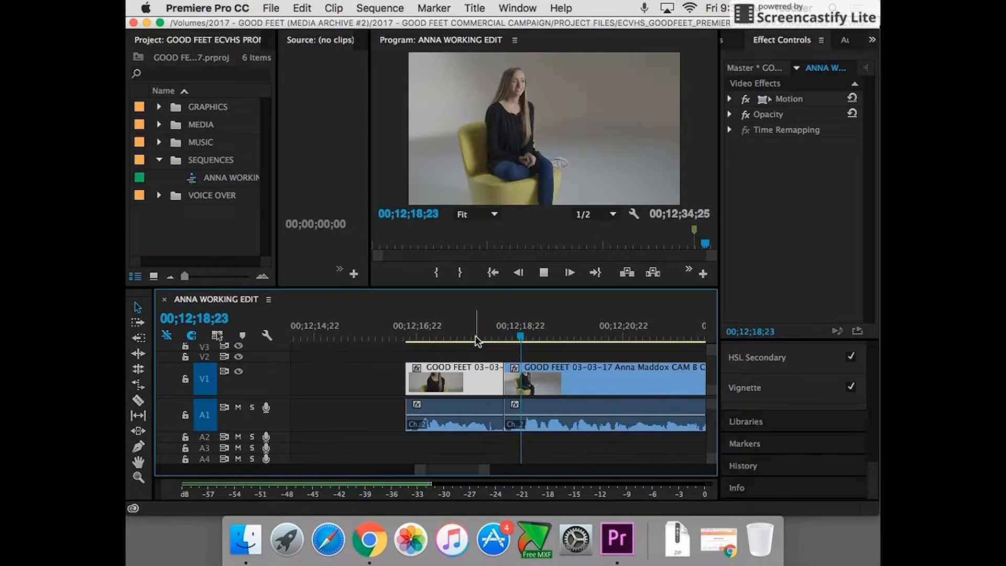
{"action": "left_click", "coordinate": [481, 339]}
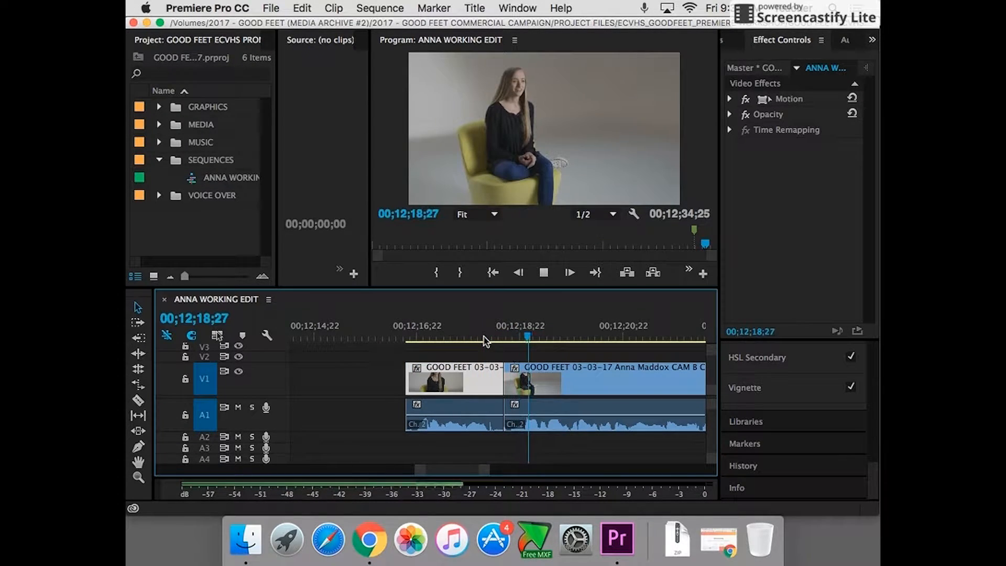
{"action": "key", "text": "space"}
{"action": "left_click", "coordinate": [463, 338]}
{"action": "key", "text": "space"}
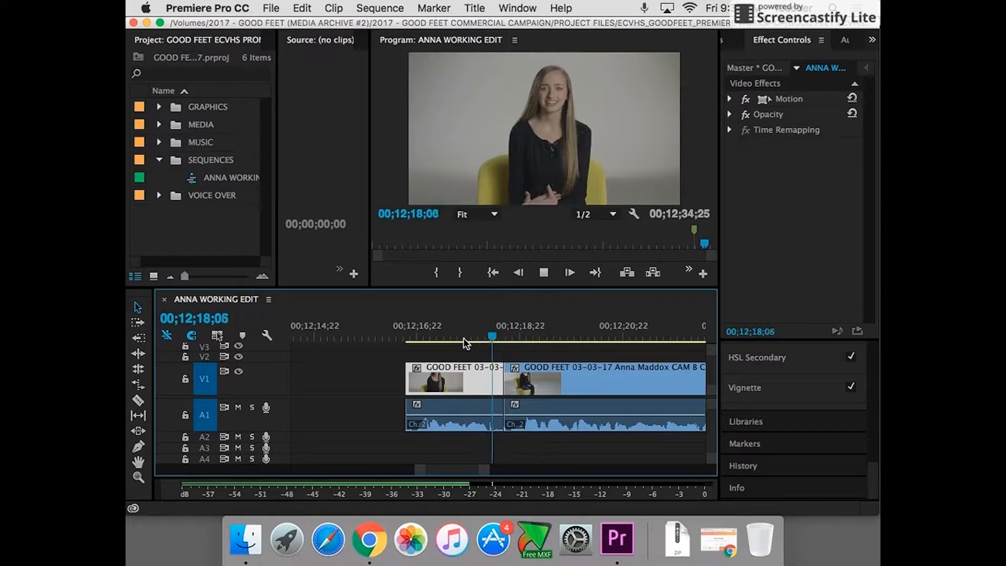
{"action": "key", "text": "space"}
{"action": "left_click", "coordinate": [494, 338]}
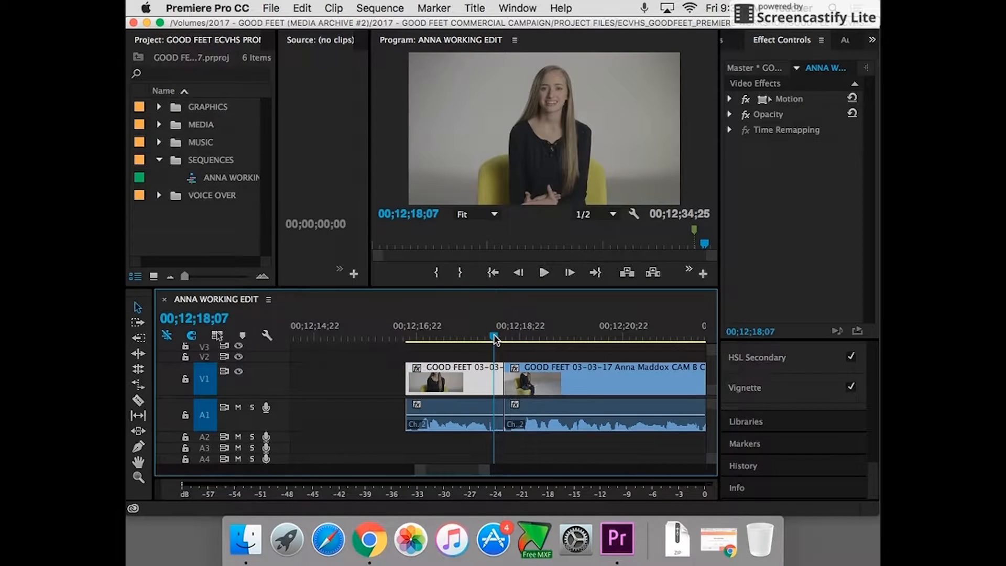
Expand the A1 audio track and shift the first audio cut slightly past the video cut above it.
{"action": "key", "text": "equal"}
{"action": "key", "text": "equal"}
{"action": "key", "text": "equal"}
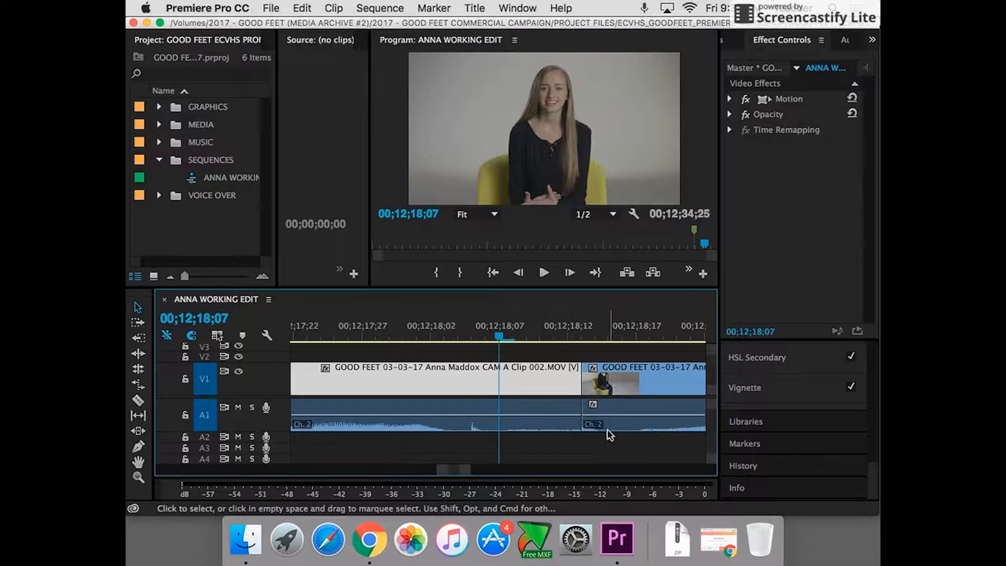
{"action": "double_click", "coordinate": [282, 419]}
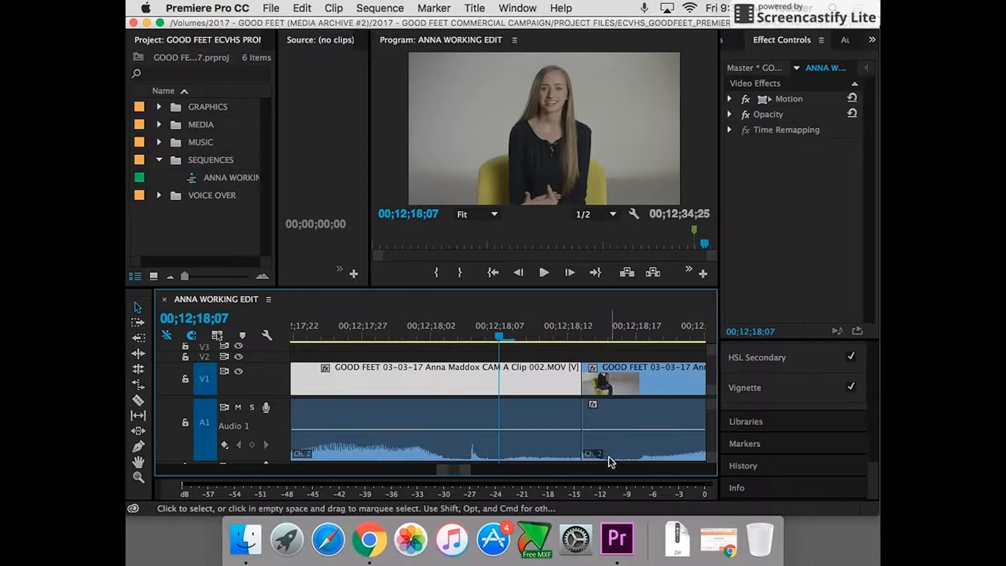
{"action": "left_click_drag", "start_coordinate": [584, 423], "coordinate": [605, 420]}
Apply the default Constant Power transition to the first audio cut, shorten it tightly around the cut, and play the result.
{"action": "right_click", "coordinate": [612, 418]}
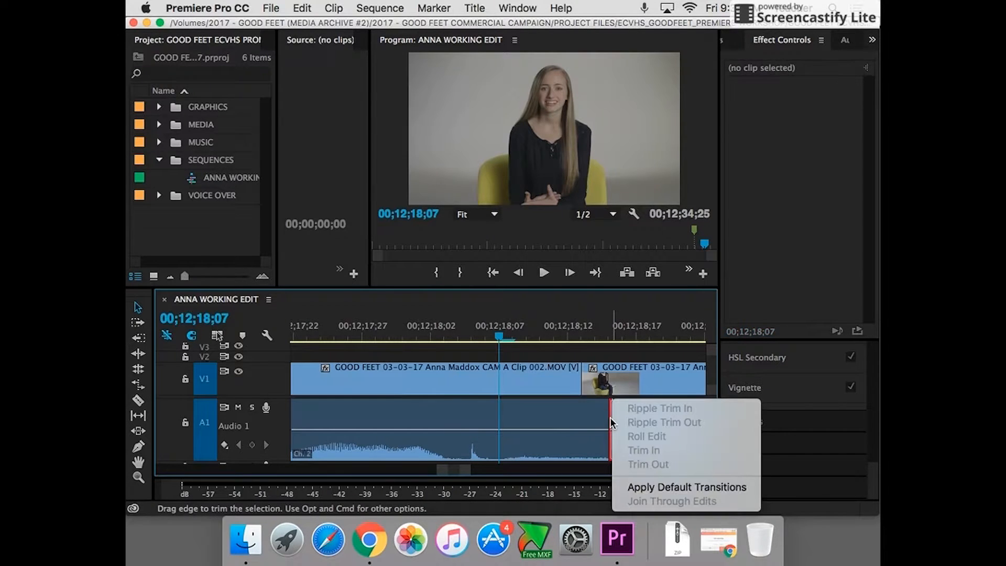
{"action": "left_click", "coordinate": [650, 486]}
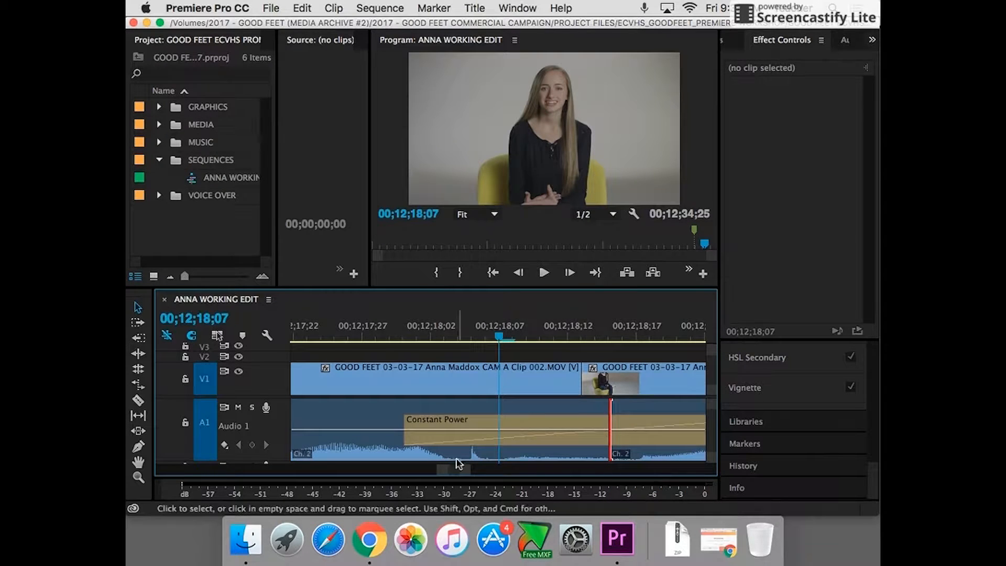
{"action": "left_click_drag", "start_coordinate": [408, 420], "coordinate": [609, 426]}
{"action": "left_click", "coordinate": [392, 337]}
{"action": "key", "text": "space"}
{"action": "key", "text": "space"}
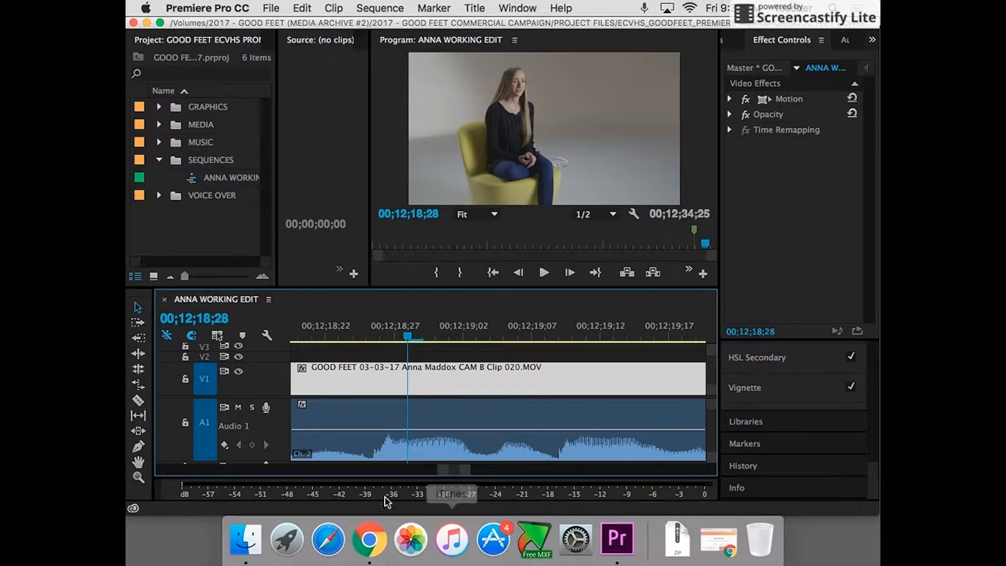
Review the cut into the last clip and shift its audio cut on A1 slightly past the video cut.
{"action": "mouse_move", "coordinate": [464, 474]}
{"action": "left_mouse_down"}
{"action": "mouse_move", "coordinate": [510, 472]}
{"action": "mouse_move", "coordinate": [480, 470]}
{"action": "left_mouse_up"}
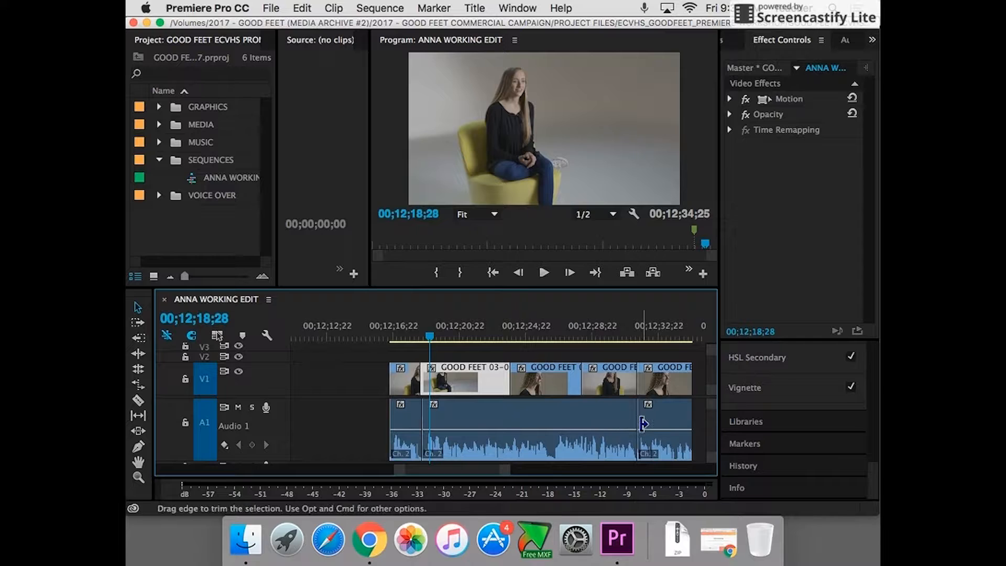
{"action": "left_click", "coordinate": [595, 332]}
{"action": "key", "text": "space"}
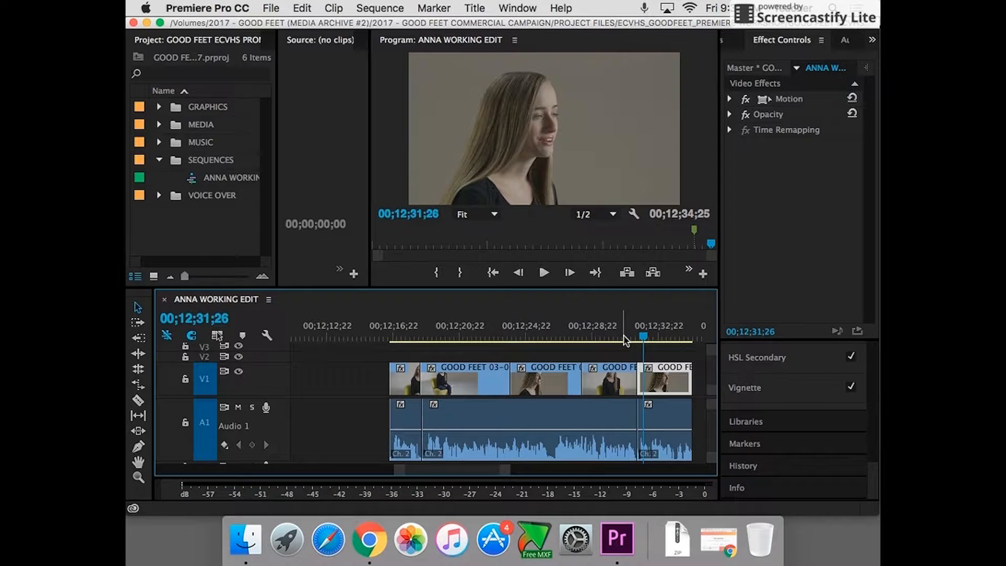
{"action": "left_click", "coordinate": [610, 337]}
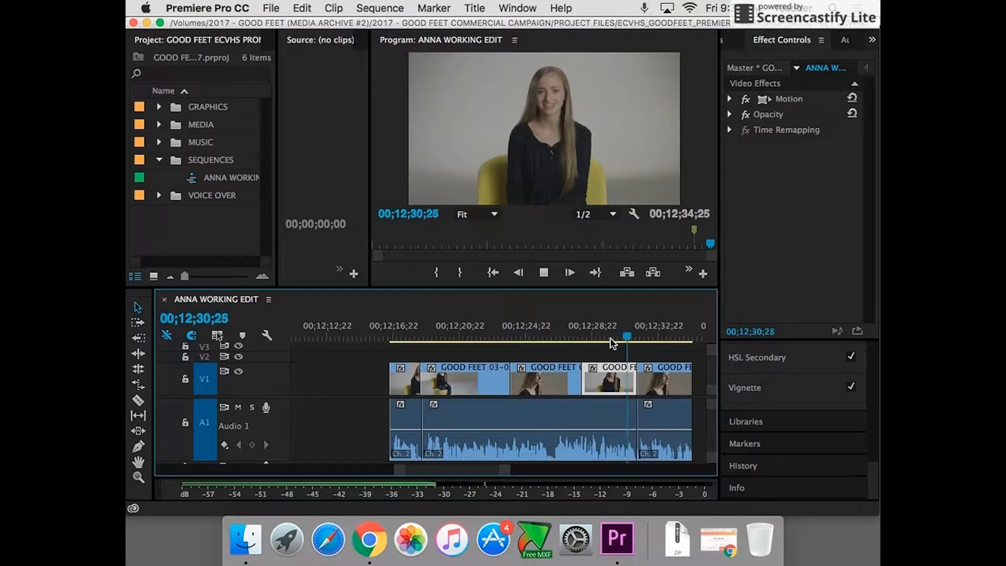
{"action": "key", "text": "space"}
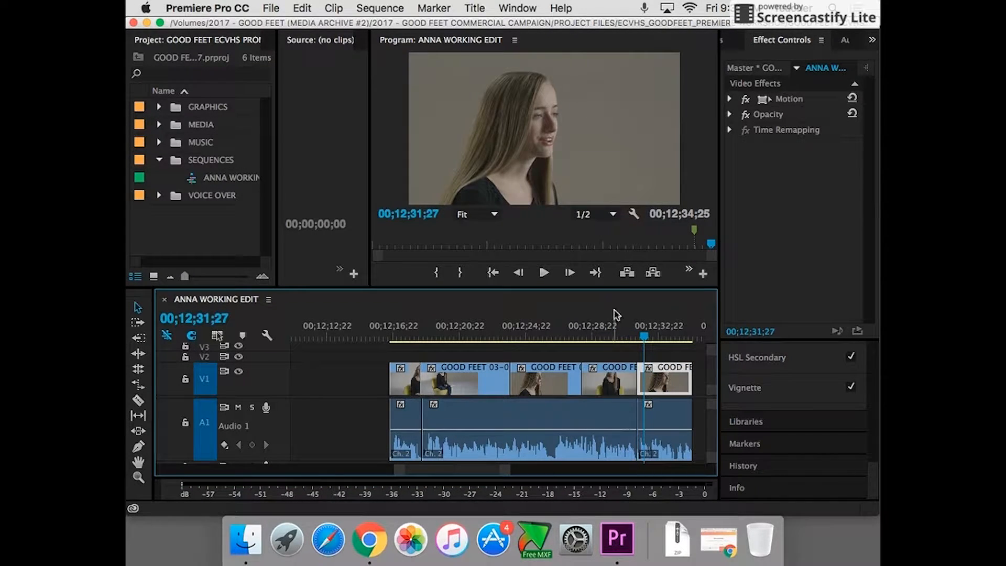
{"action": "left_click", "coordinate": [619, 338]}
{"action": "key", "text": "="}
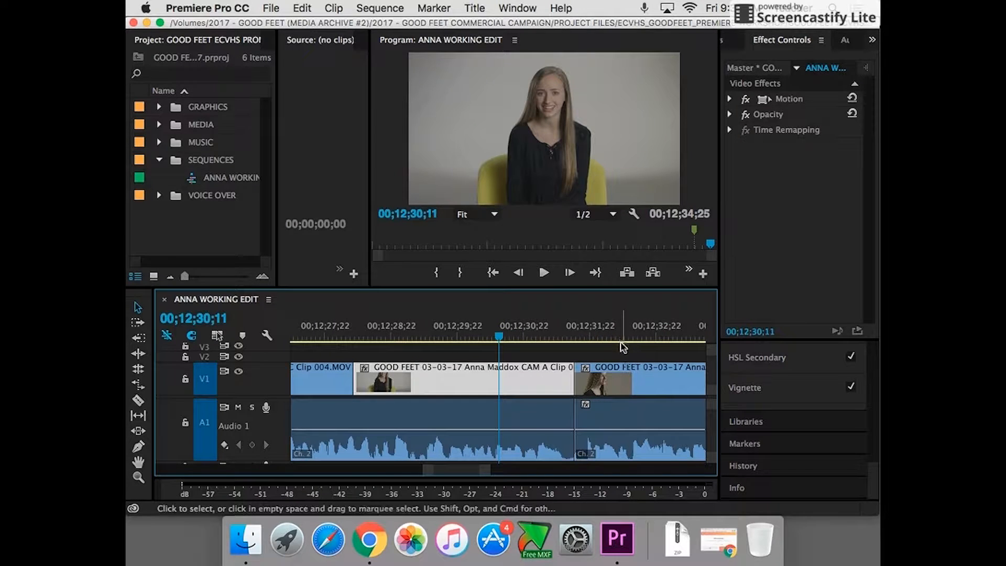
{"action": "left_click", "coordinate": [548, 335]}
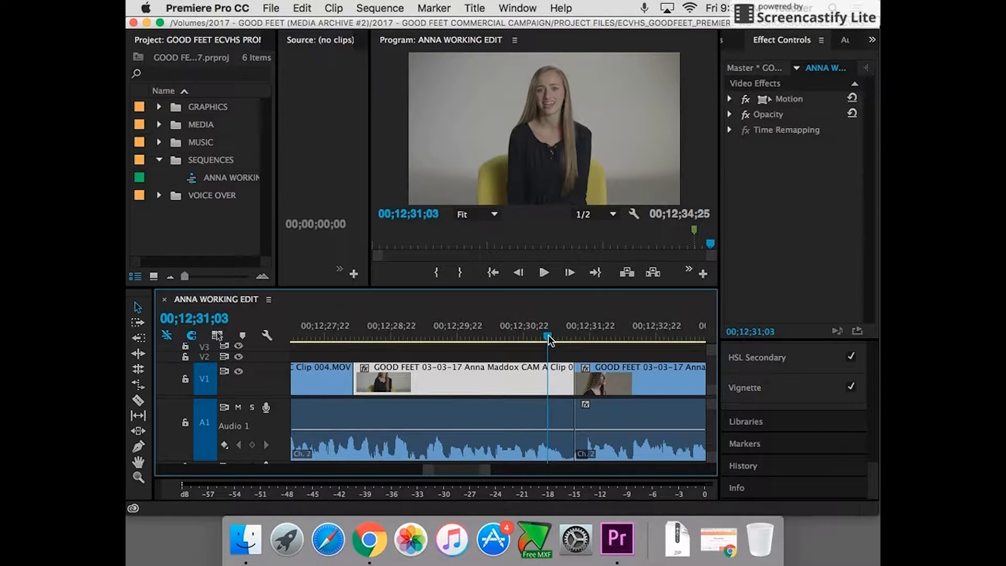
{"action": "key", "text": "="}
{"action": "left_click_drag", "start_coordinate": [607, 419], "coordinate": [623, 423]}
Apply the default Constant Power transition to the audio cut before the last clip, shorten it to 2 frames, and play it.
{"action": "right_click", "coordinate": [625, 418]}
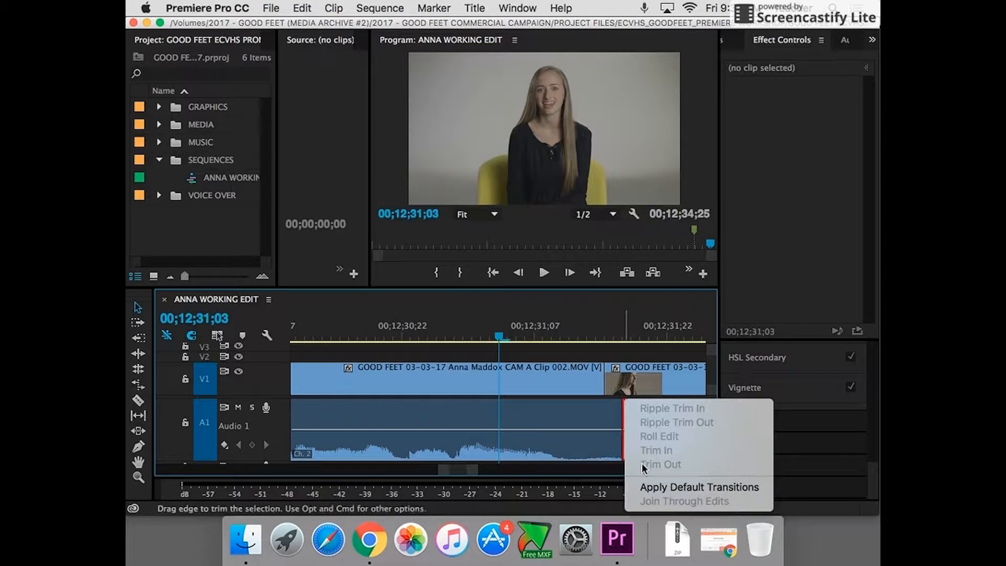
{"action": "left_click", "coordinate": [650, 484]}
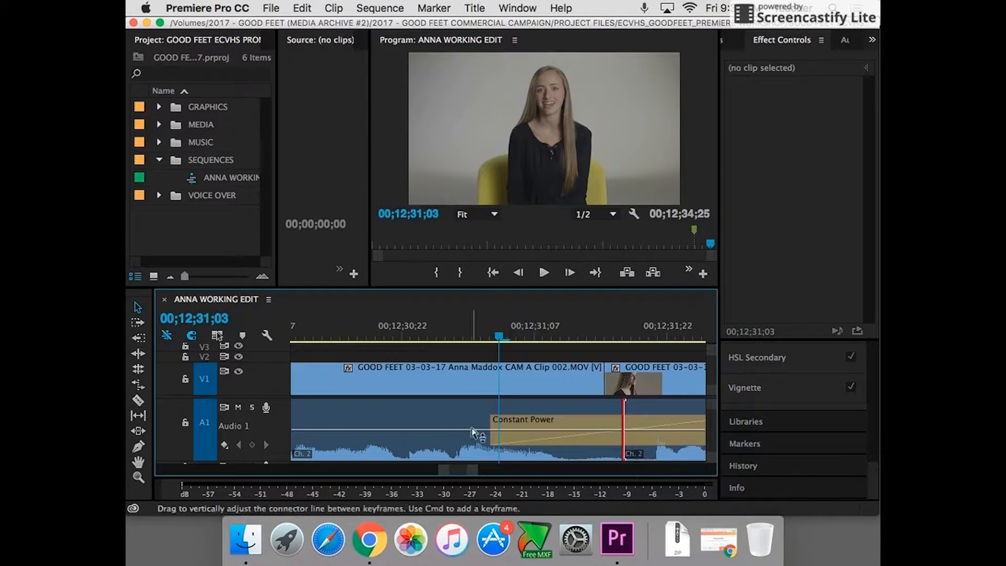
{"action": "left_click_drag", "start_coordinate": [490, 420], "coordinate": [636, 421]}
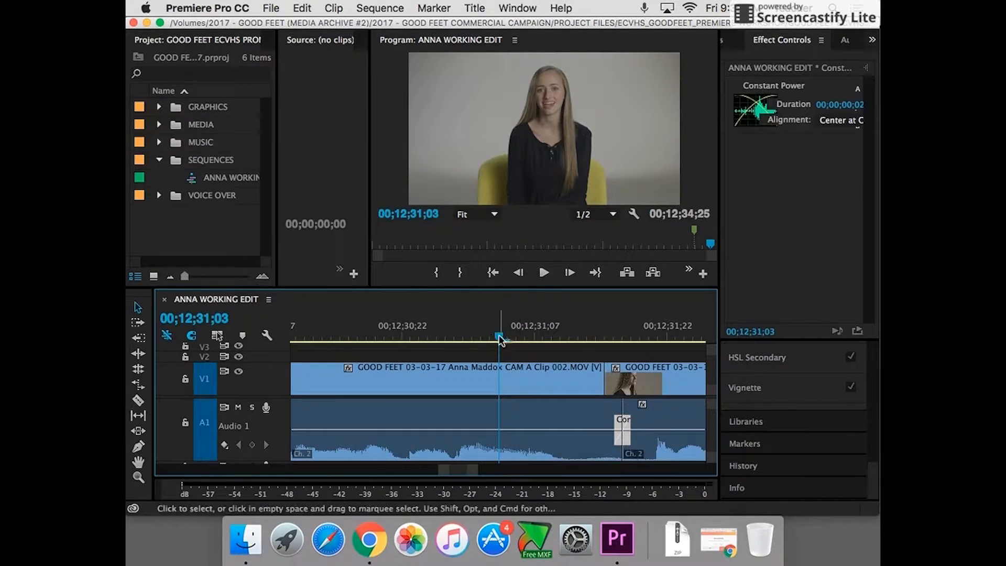
{"action": "left_click", "coordinate": [460, 338]}
{"action": "key", "text": "space"}
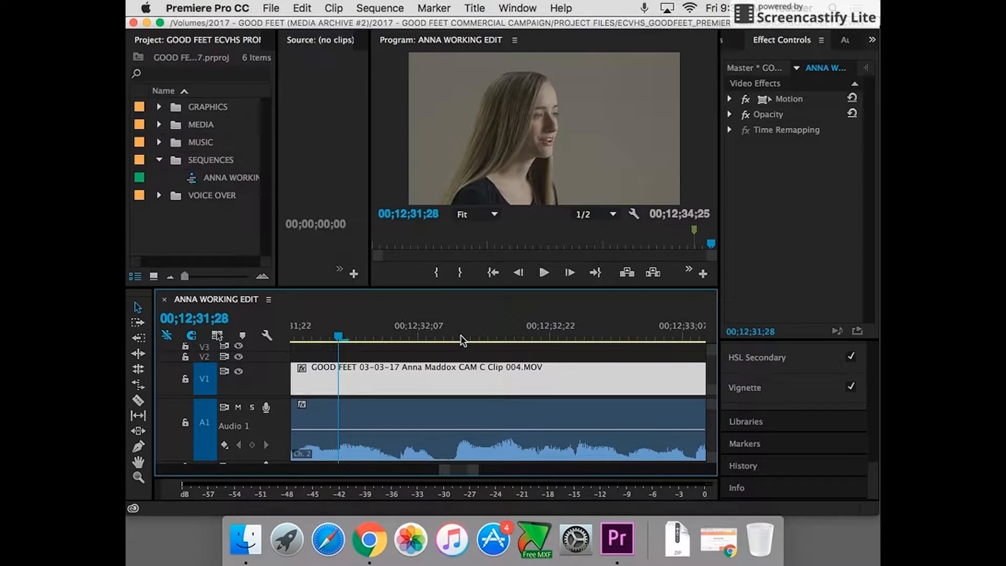
Delete the Constant Power transition from the audio cut before the last clip.
{"action": "mouse_move", "coordinate": [474, 470]}
{"action": "left_mouse_down"}
{"action": "mouse_move", "coordinate": [506, 472]}
{"action": "mouse_move", "coordinate": [478, 470]}
{"action": "left_mouse_up"}
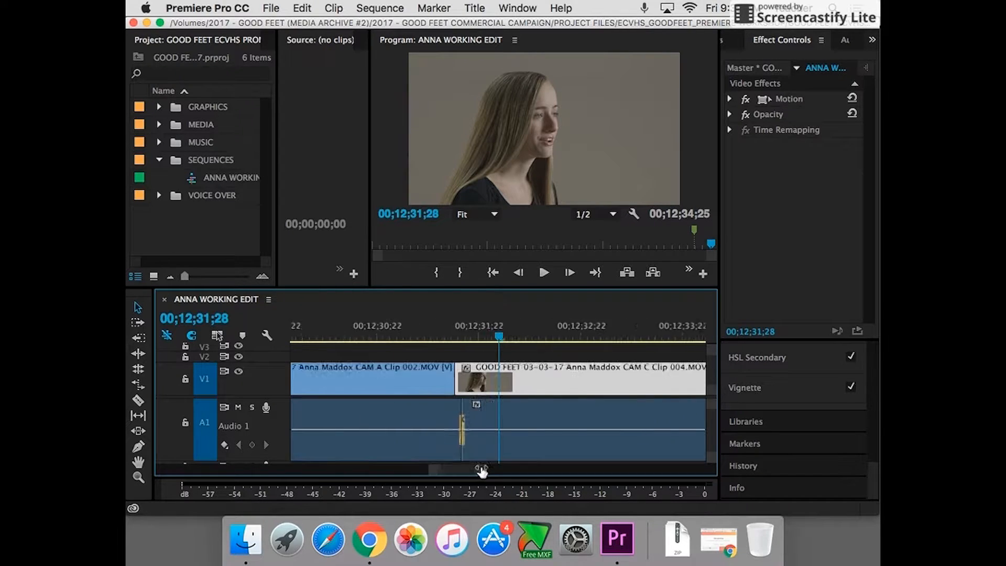
{"action": "key", "text": "Up"}
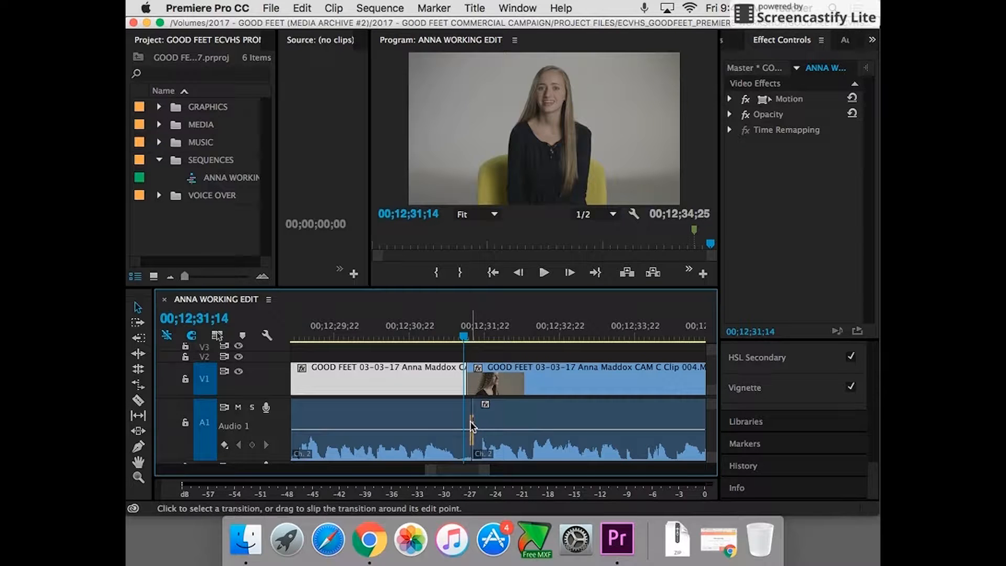
{"action": "left_click", "coordinate": [471, 425]}
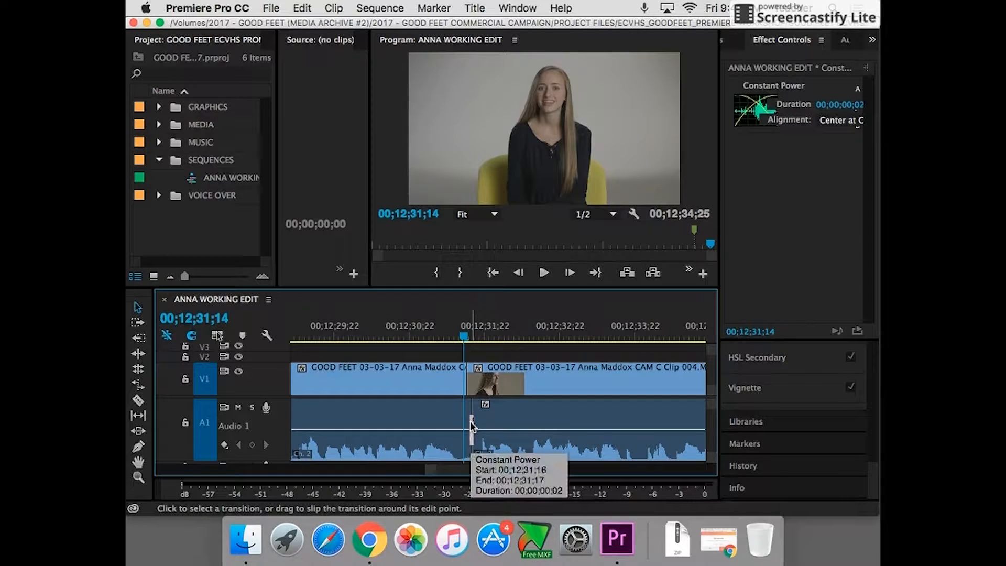
{"action": "key", "text": "BackSpace"}
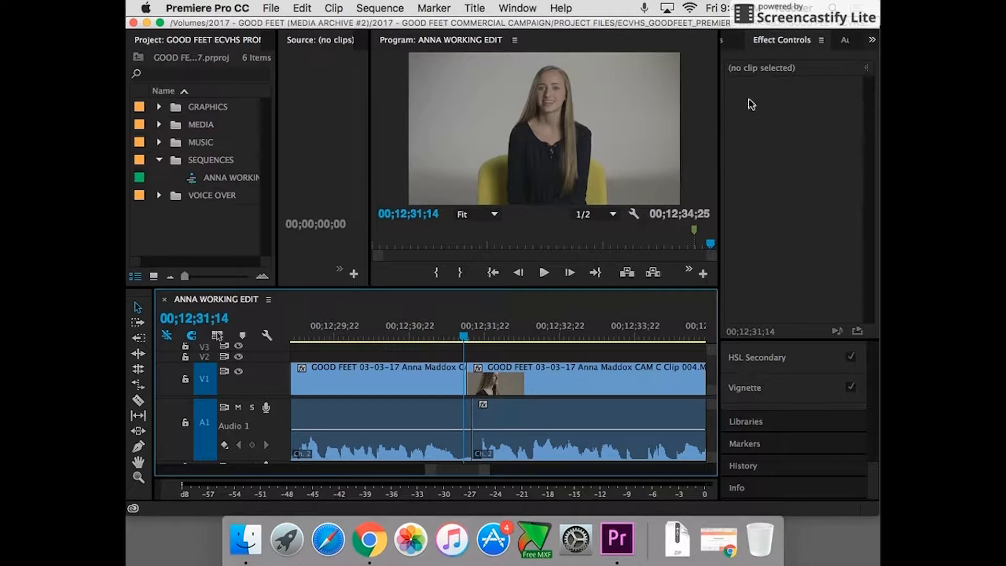
Find the Constant Power crossfade among the audio transitions in the effects library and place it on the last audio cut.
{"action": "left_click", "coordinate": [497, 406]}
{"action": "left_click", "coordinate": [728, 41]}
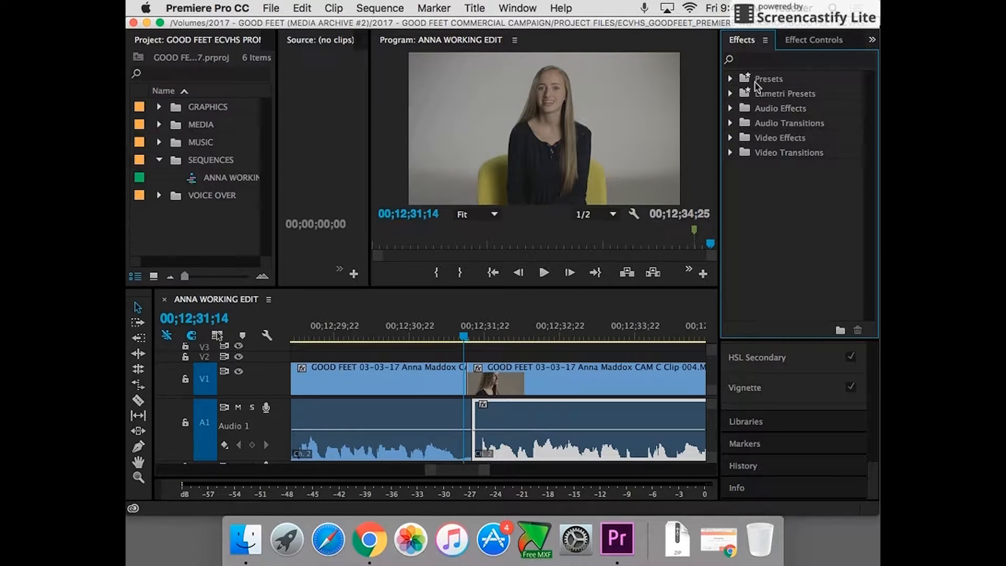
{"action": "left_click", "coordinate": [730, 124]}
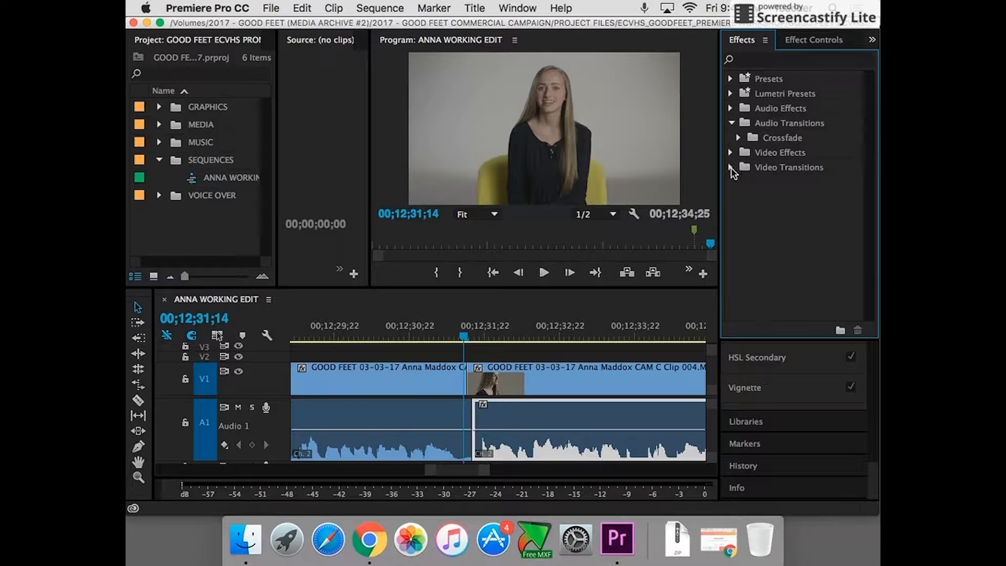
{"action": "left_click", "coordinate": [731, 167]}
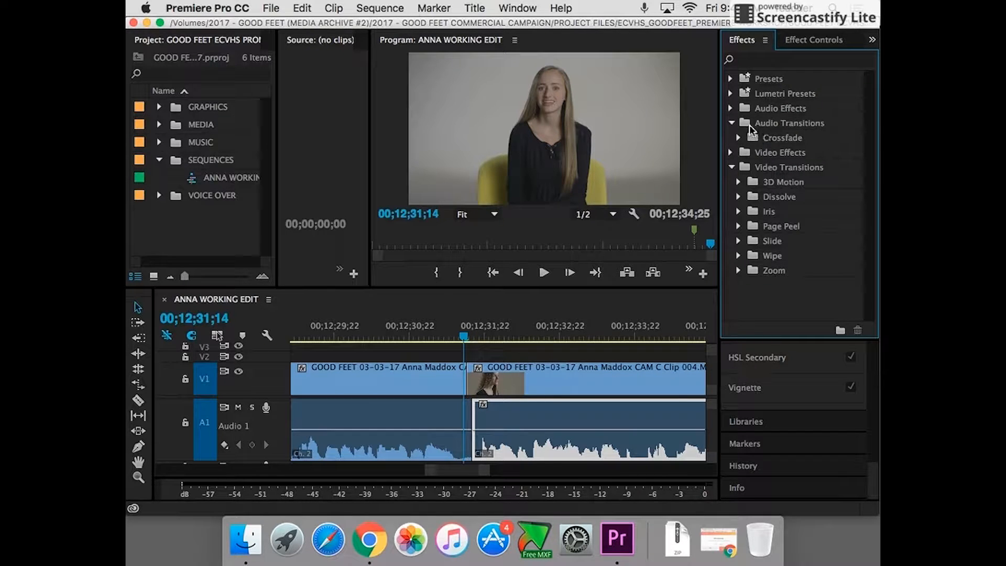
{"action": "left_click", "coordinate": [738, 139]}
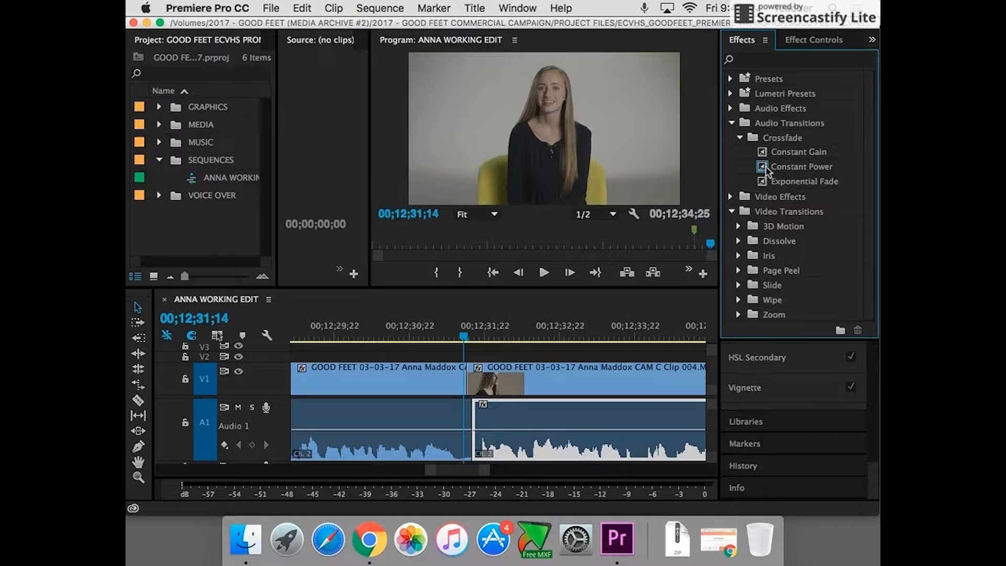
{"action": "left_click", "coordinate": [762, 169]}
{"action": "left_click_drag", "start_coordinate": [572, 337], "coordinate": [473, 419]}
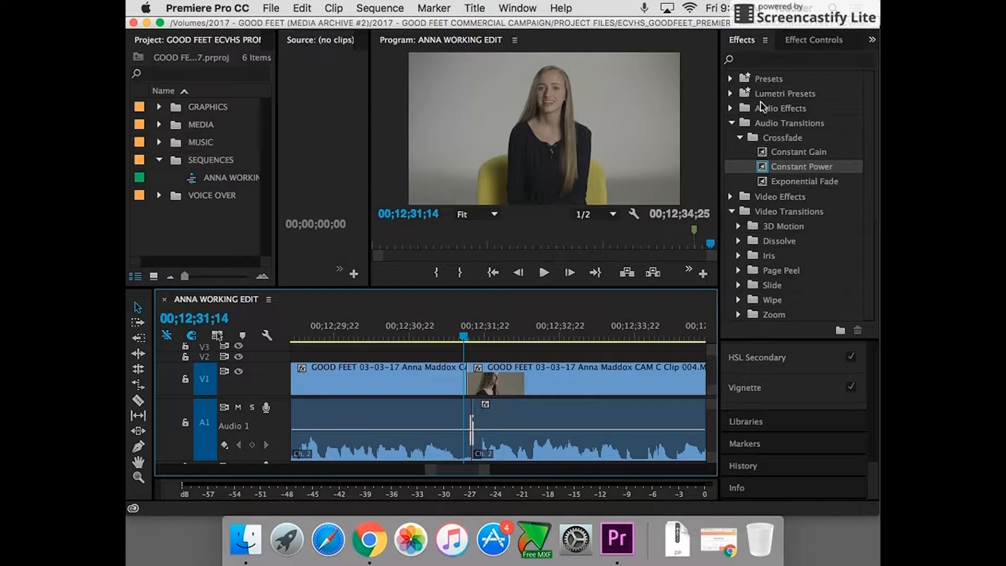
Play back the cut into the last clip to check the audio crossfade.
{"action": "left_click", "coordinate": [732, 125]}
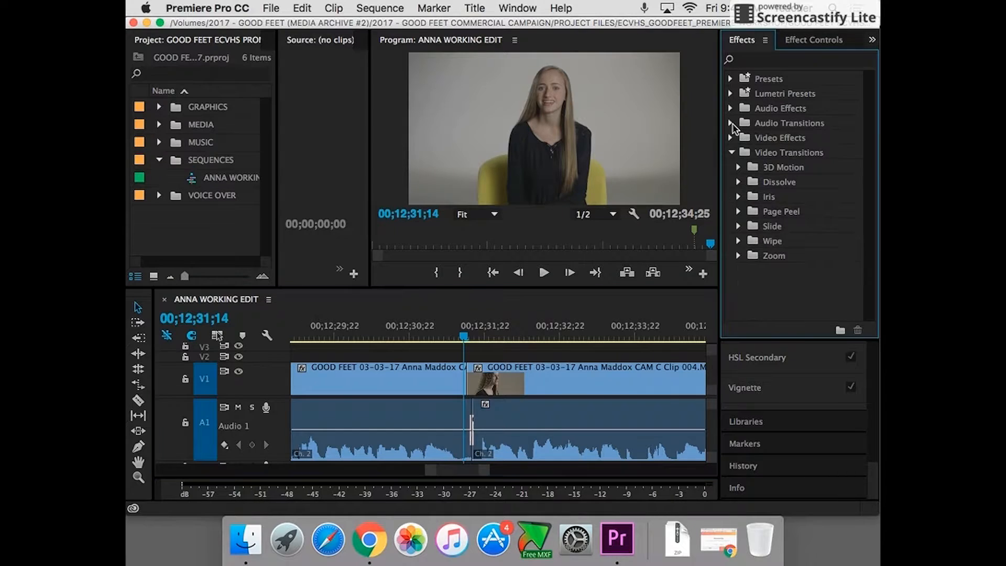
{"action": "left_click", "coordinate": [507, 422]}
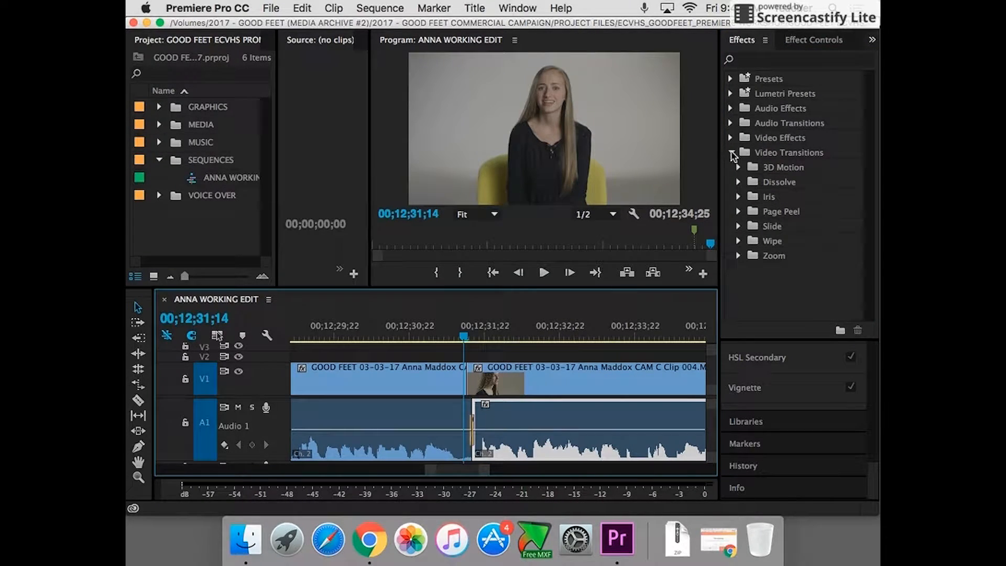
{"action": "left_click", "coordinate": [474, 381]}
{"action": "left_click", "coordinate": [487, 339]}
{"action": "left_click", "coordinate": [418, 339]}
{"action": "key", "text": "space"}
{"action": "left_click", "coordinate": [383, 339]}
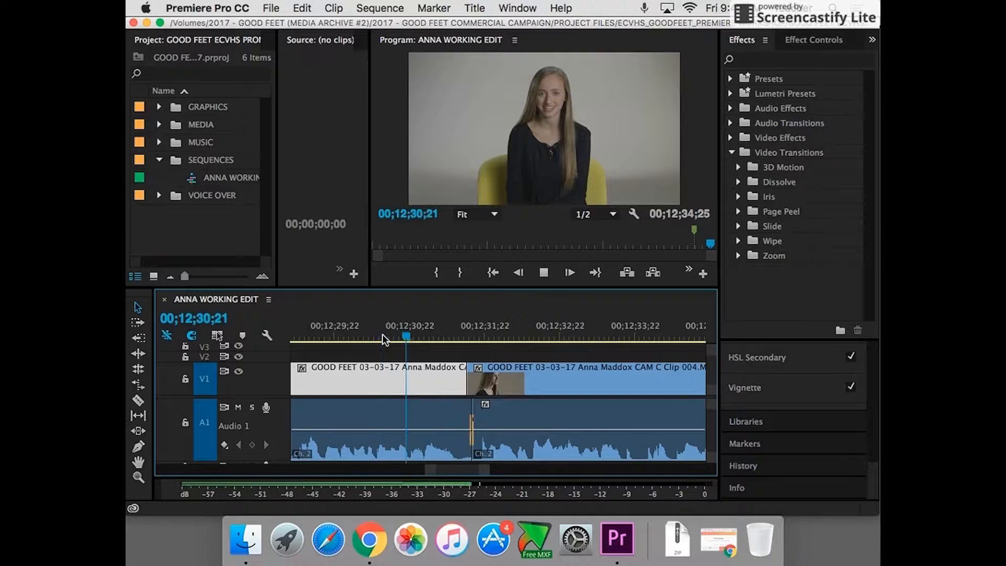
{"action": "key", "text": "space"}
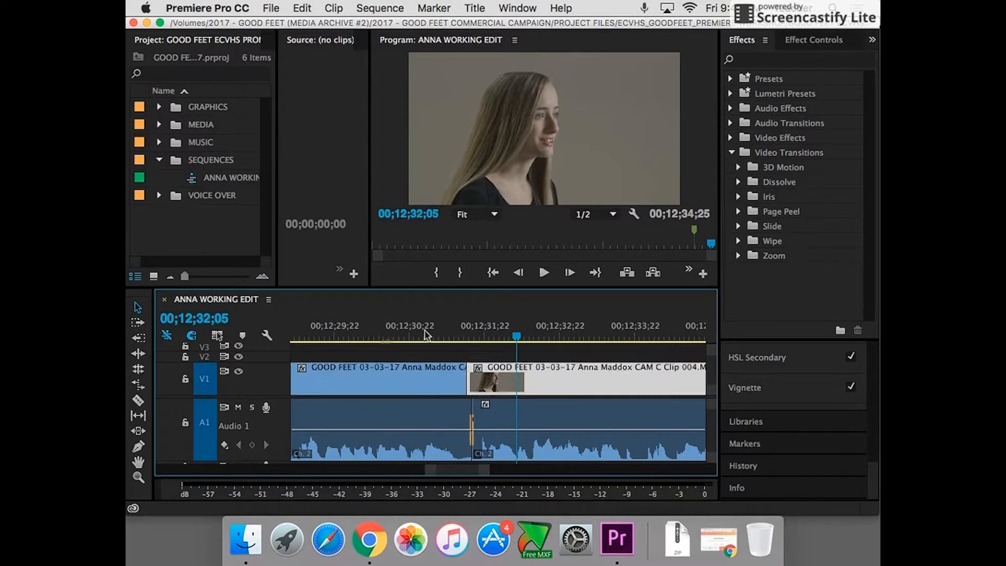
Add a Cross Dissolve from the Dissolve video transitions to the V1 cut before the last clip and play it.
{"action": "left_click", "coordinate": [738, 182]}
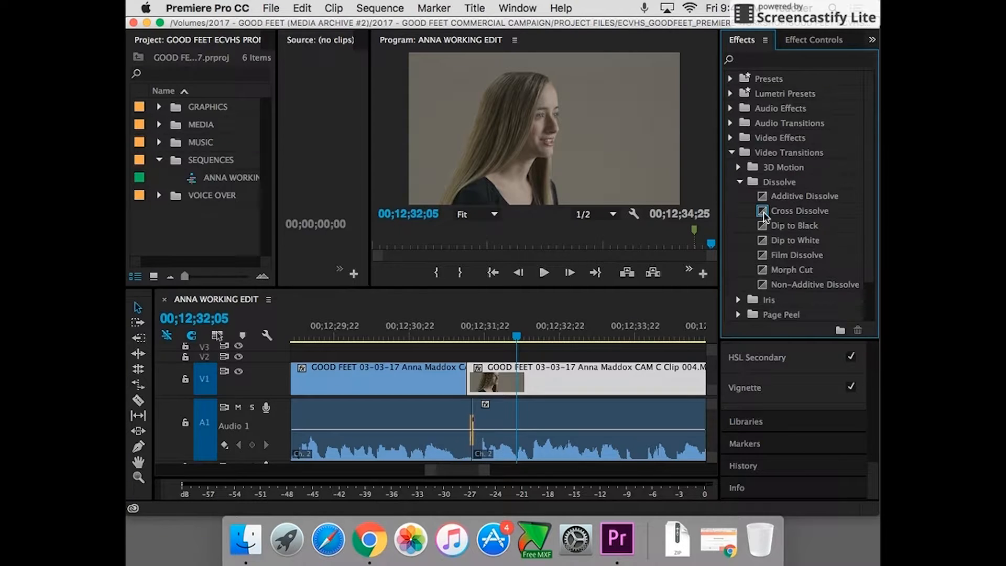
{"action": "left_click_drag", "start_coordinate": [763, 213], "coordinate": [466, 391]}
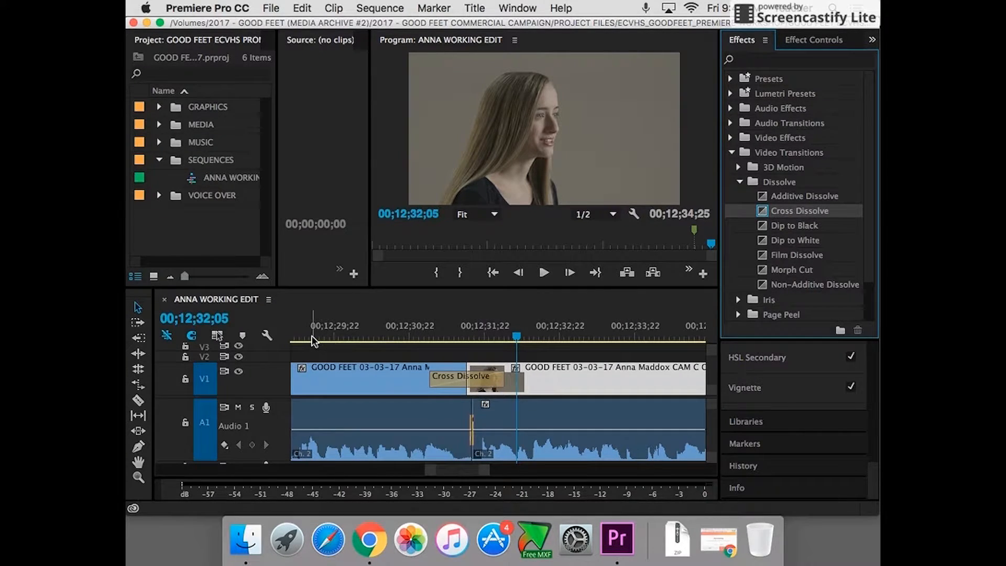
{"action": "left_click", "coordinate": [313, 341]}
{"action": "key", "text": "space"}
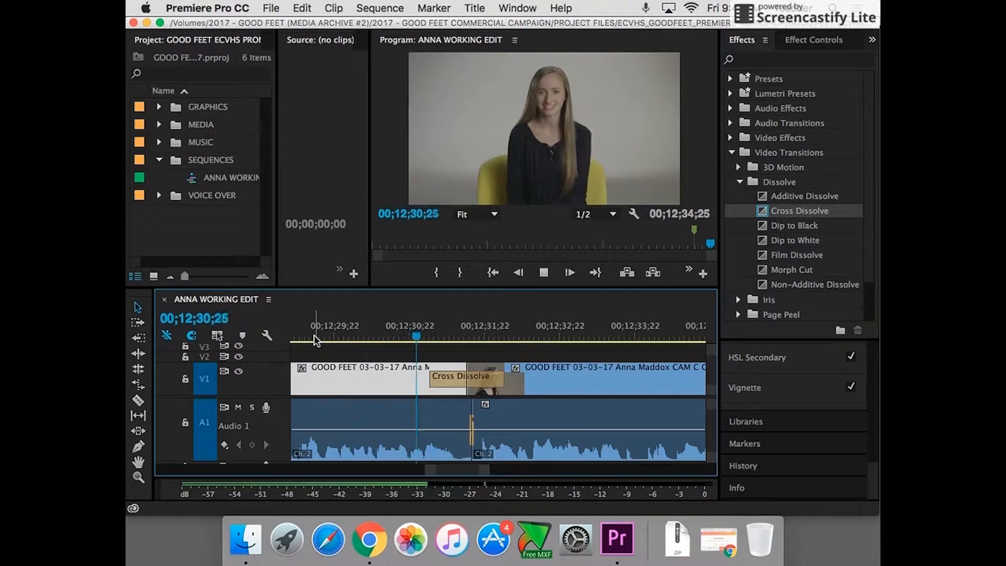
Replay the cut into the last clip to check the Cross Dissolve.
{"action": "key", "text": "space"}
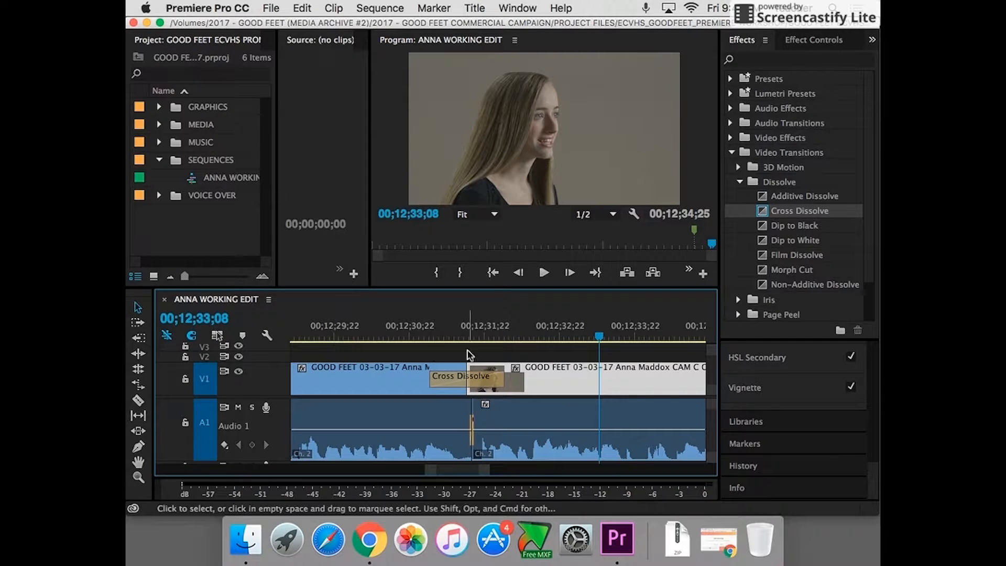
{"action": "left_click", "coordinate": [326, 341]}
{"action": "key", "text": "space"}
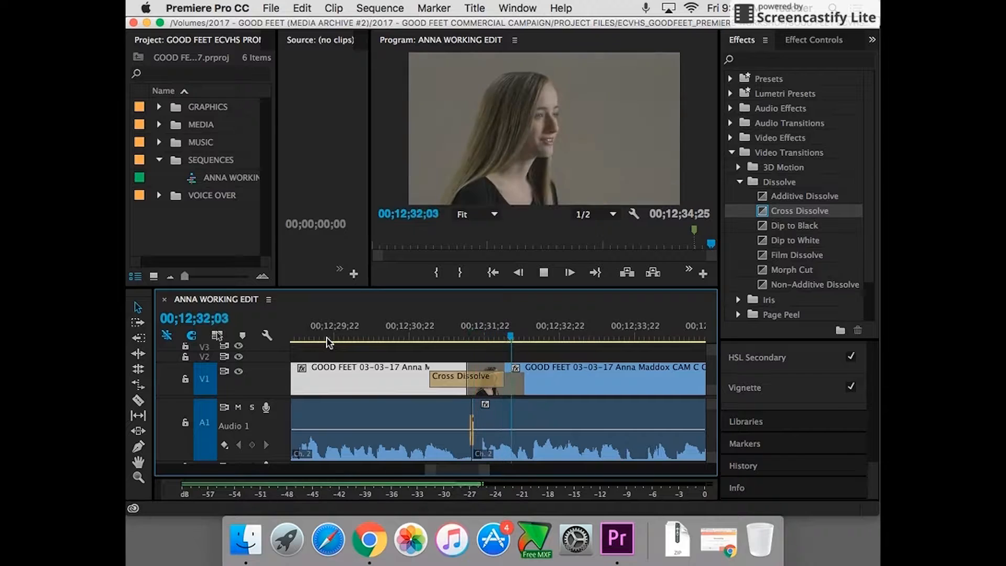
Shorten the Cross Dissolve on the last V1 cut to about half its length and play across it.
{"action": "left_click_drag", "start_coordinate": [433, 378], "coordinate": [449, 378]}
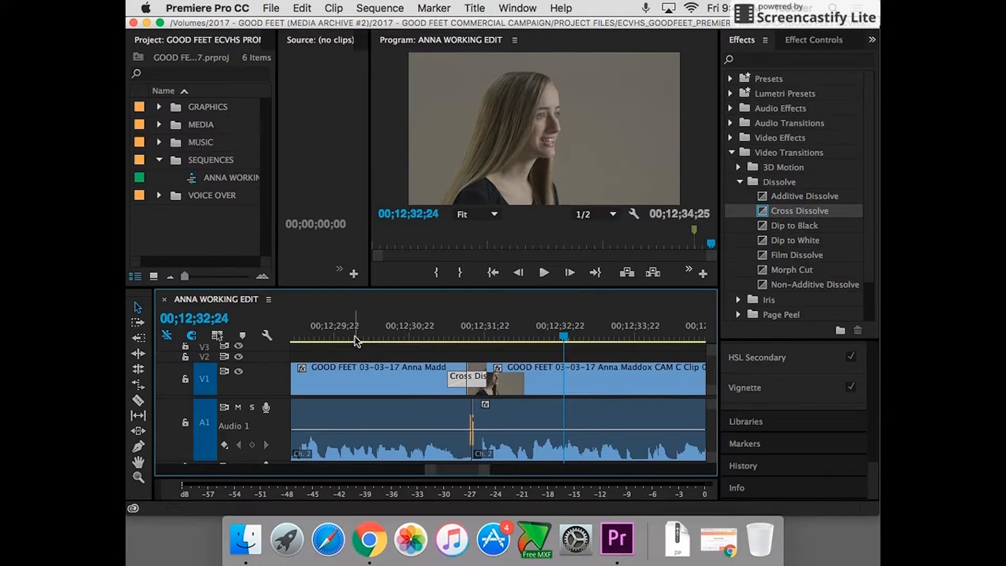
{"action": "left_click", "coordinate": [359, 336]}
{"action": "key", "text": "space"}
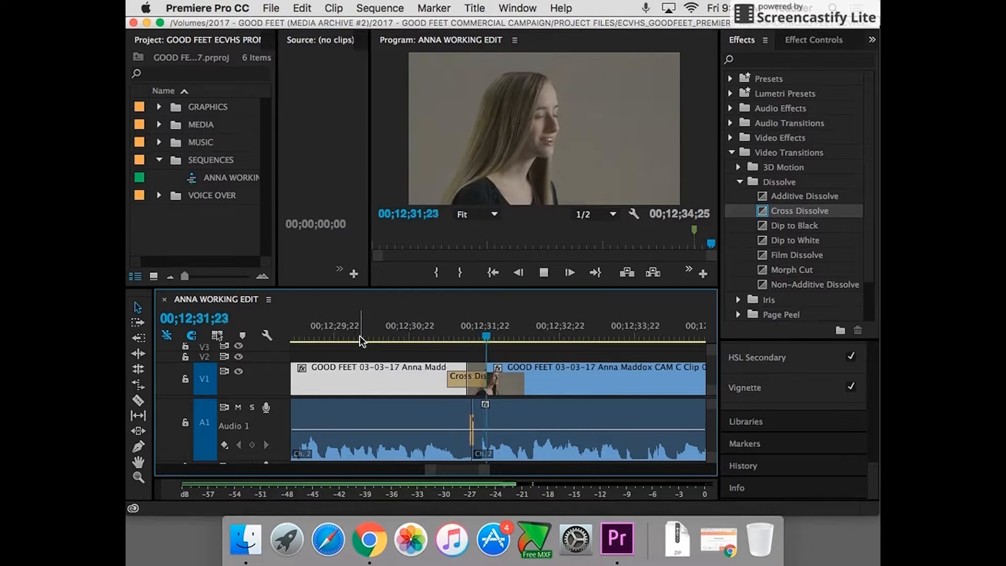
{"action": "key", "text": "space"}
Shorten the Cross Dissolve further to a brief transition and play the last cut again.
{"action": "left_click_drag", "start_coordinate": [449, 379], "coordinate": [461, 379]}
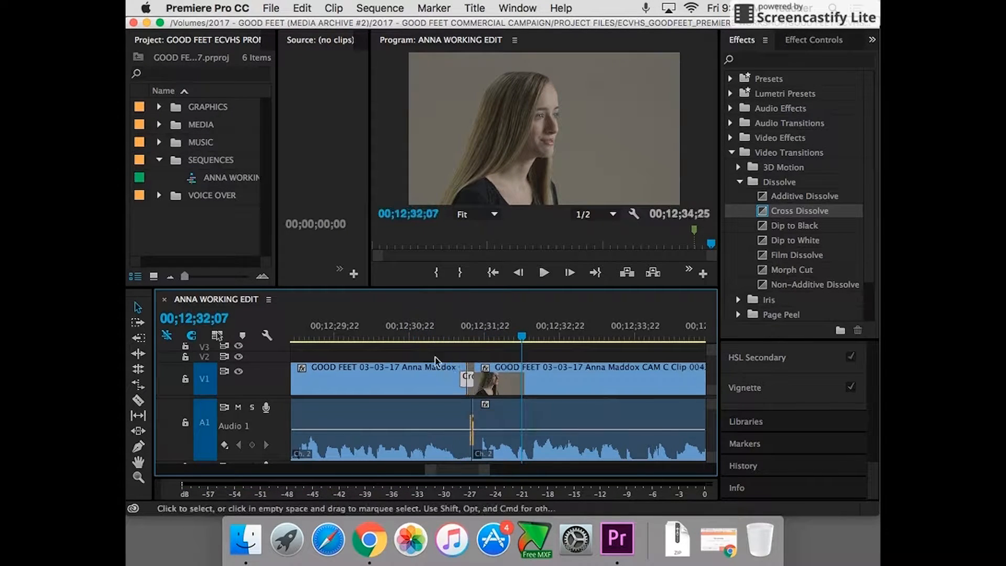
{"action": "left_click", "coordinate": [363, 338]}
{"action": "key", "text": "space"}
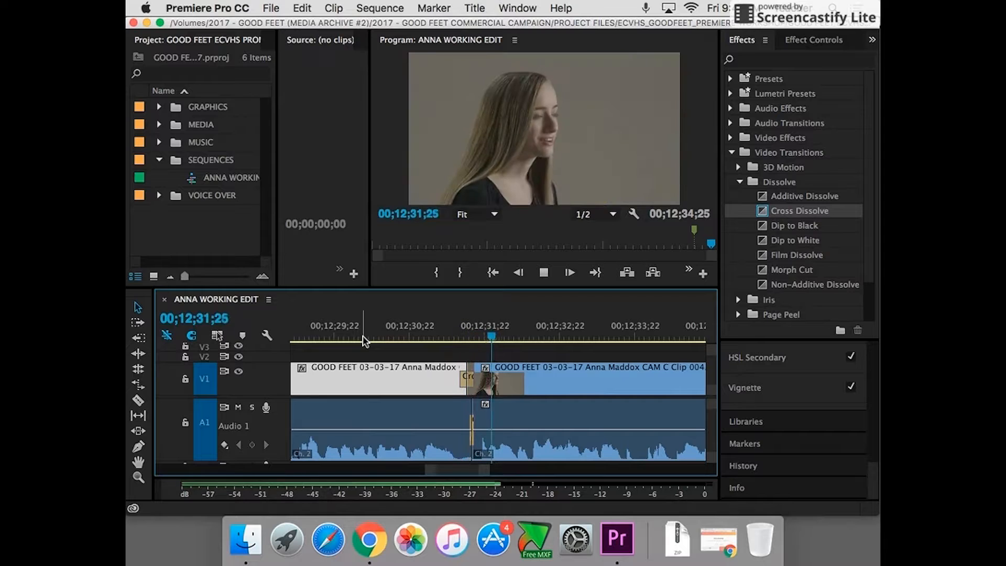
{"action": "key", "text": "space"}
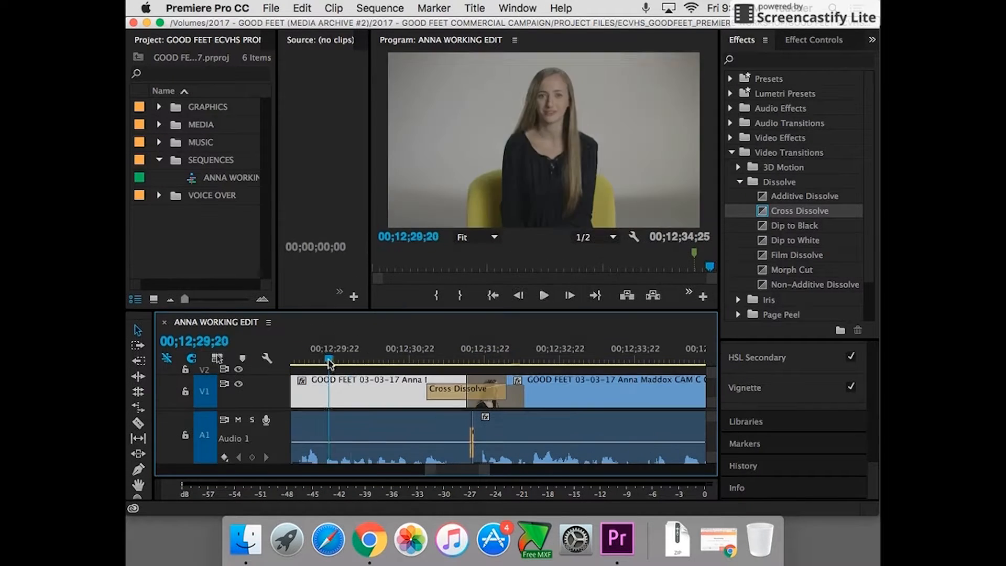
Collapse the Audio 1 track and open the MUSIC folder, widening the project list to show full folder names.
{"action": "left_click_drag", "start_coordinate": [474, 469], "coordinate": [520, 471]}
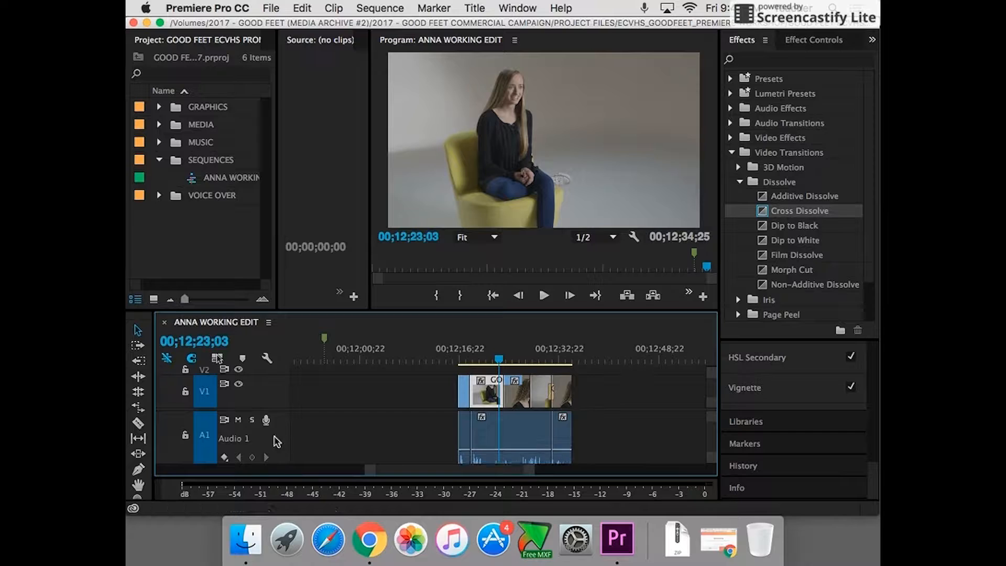
{"action": "double_click", "coordinate": [276, 441]}
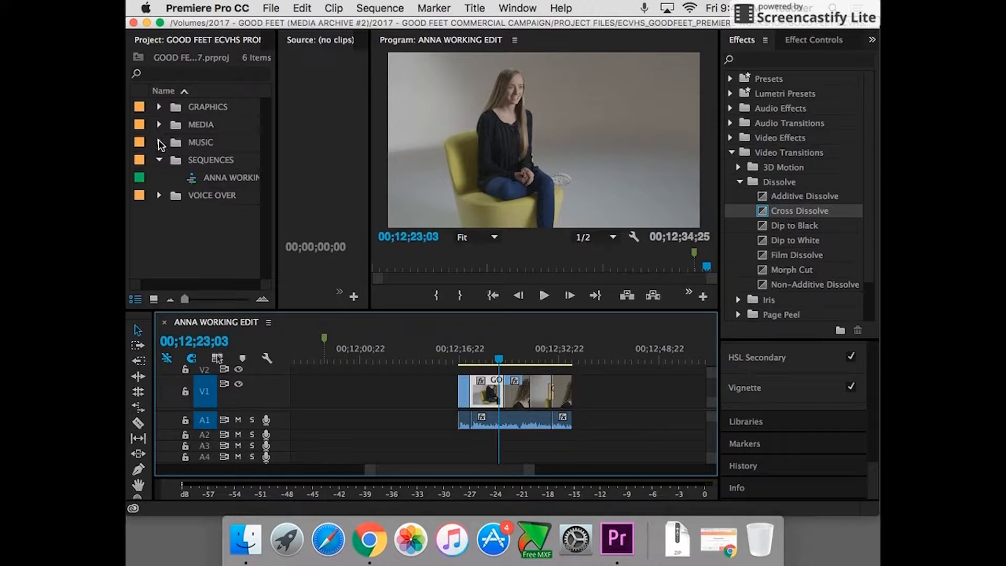
{"action": "left_click", "coordinate": [159, 142]}
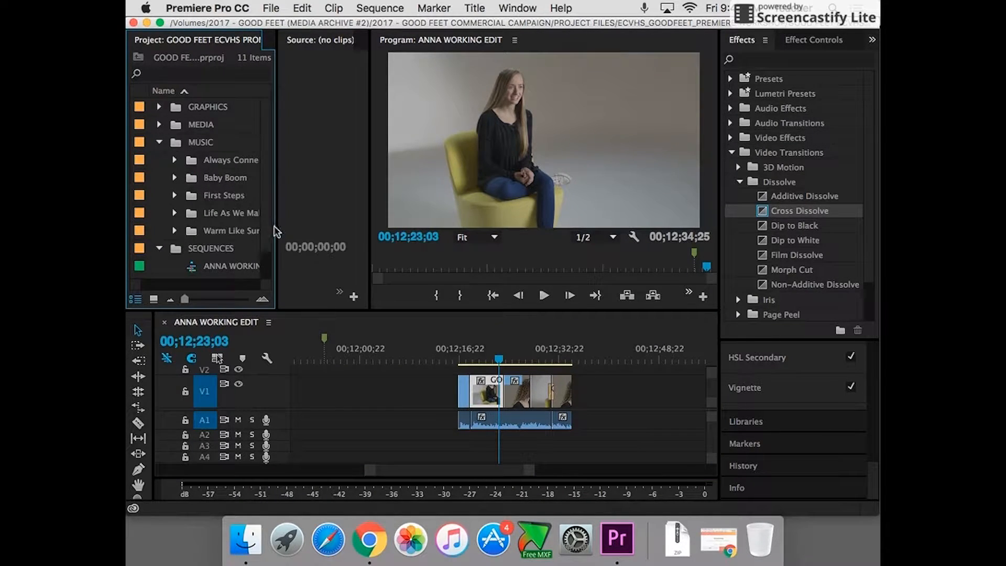
{"action": "left_click_drag", "start_coordinate": [277, 227], "coordinate": [308, 222]}
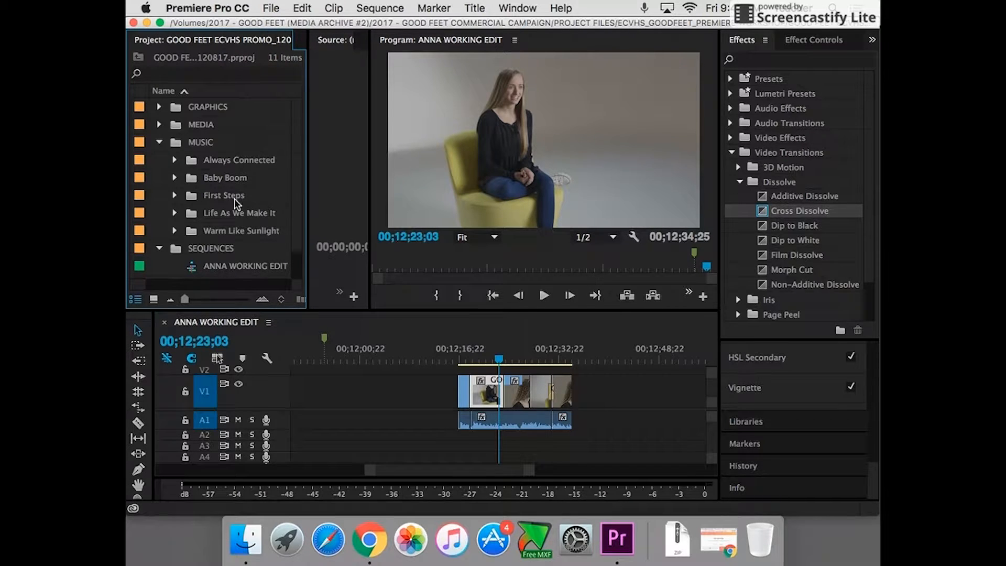
Place 237_full_warm-like-sunlight_0153.wav from the Warm Like Sunlight folder on track A2, starting with the first clip.
{"action": "left_click", "coordinate": [553, 361]}
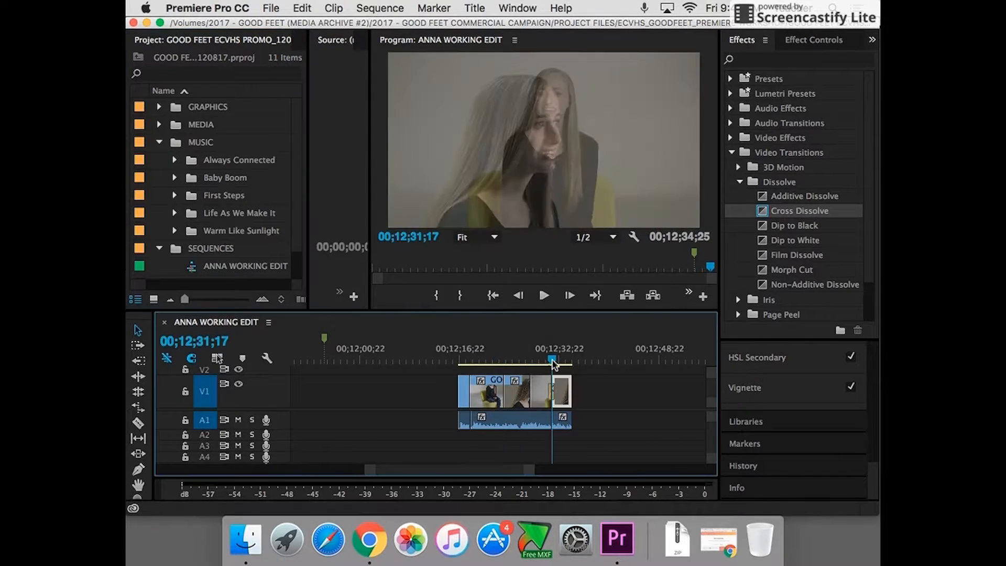
{"action": "left_click", "coordinate": [446, 361]}
{"action": "left_click", "coordinate": [175, 213]}
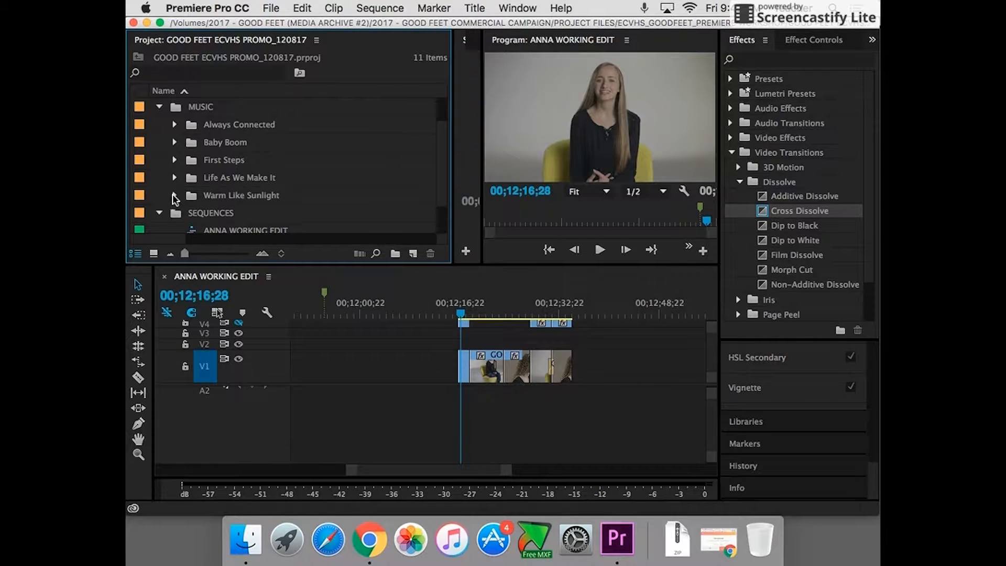
{"action": "left_click", "coordinate": [175, 196]}
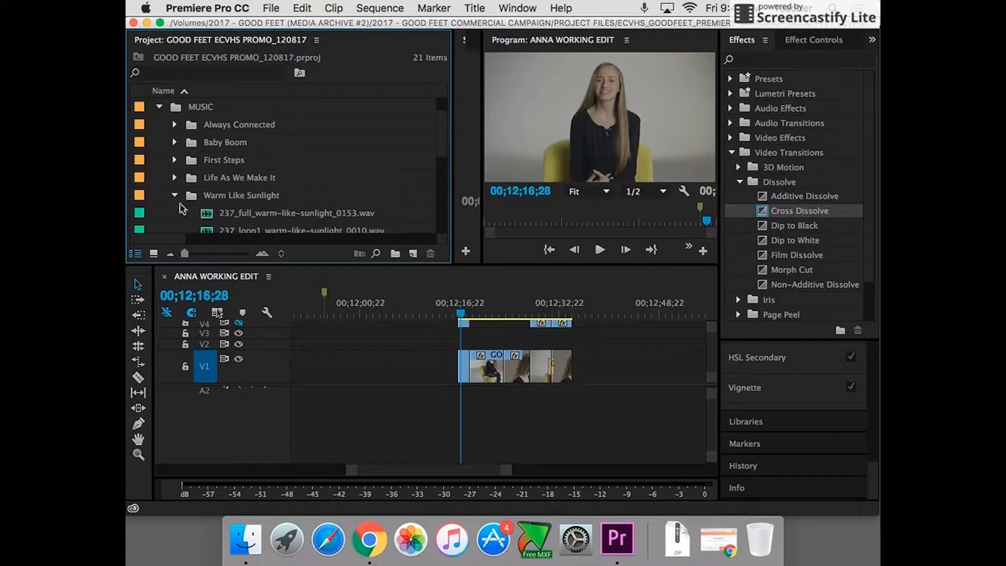
{"action": "scroll", "coordinate": [445, 153], "scroll_direction": "down", "scroll_amount": 1}
{"action": "left_click_drag", "start_coordinate": [224, 196], "coordinate": [467, 334]}
Lower the volume of the music clip on A2 and play from the start of the edit.
{"action": "left_click_drag", "start_coordinate": [480, 410], "coordinate": [492, 455]}
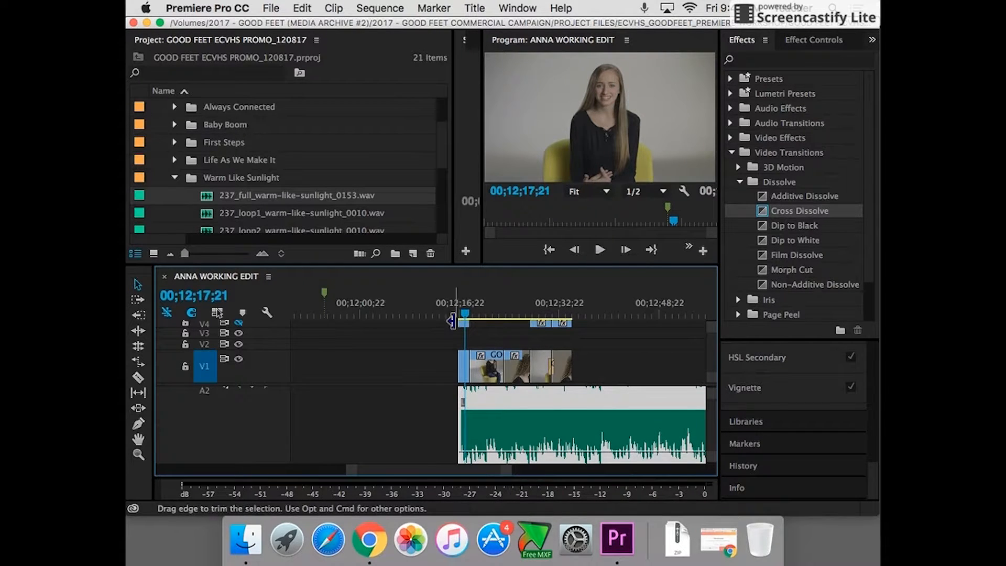
{"action": "left_click", "coordinate": [454, 315]}
{"action": "key", "text": "space"}
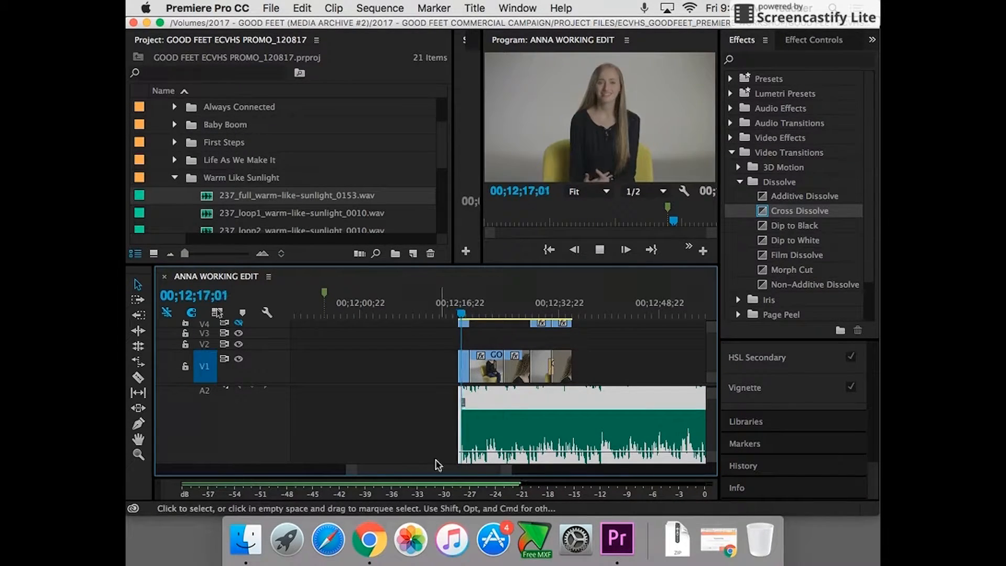
{"action": "key", "text": "space"}
Lower the A2 music clip's volume further and play the edit to check it under the interview.
{"action": "left_click_drag", "start_coordinate": [479, 453], "coordinate": [480, 459]}
{"action": "scroll", "coordinate": [276, 420], "scroll_direction": "up", "scroll_amount": 1}
{"action": "scroll", "coordinate": [273, 420], "scroll_direction": "down", "scroll_amount": 5}
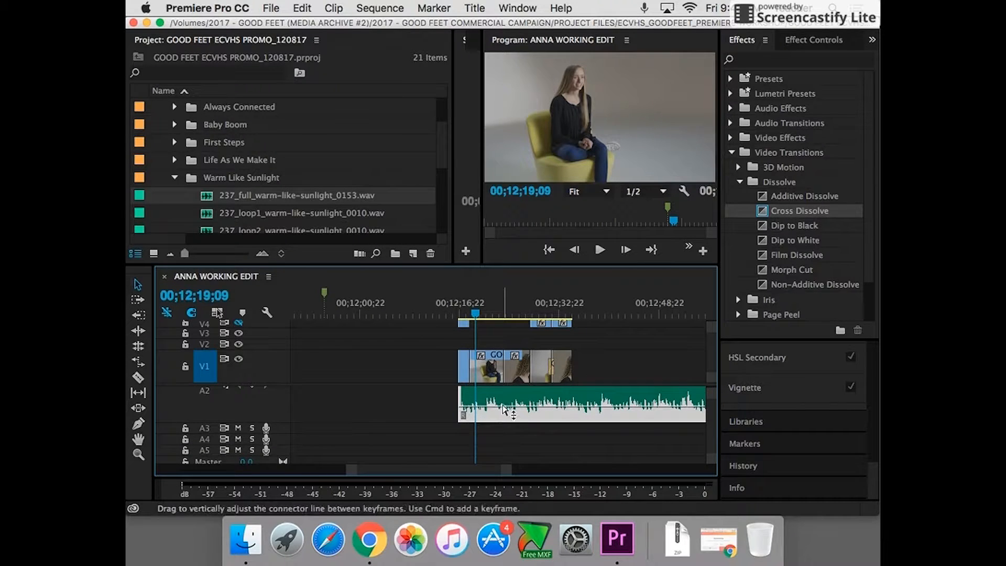
{"action": "left_click_drag", "start_coordinate": [501, 410], "coordinate": [506, 419]}
{"action": "left_click", "coordinate": [451, 314]}
{"action": "key", "text": "space"}
{"action": "key", "text": "minus"}
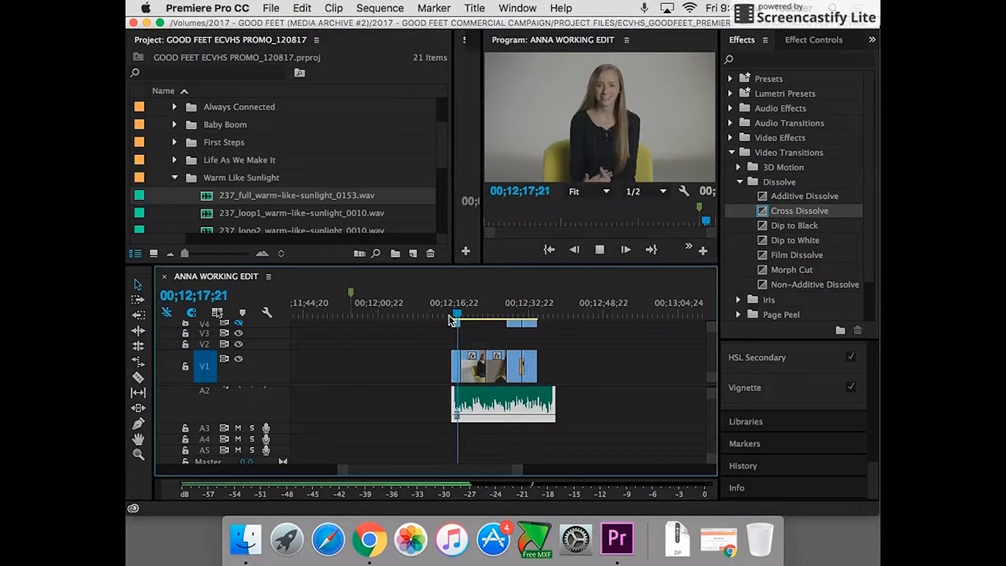
{"action": "key", "text": "equal"}
{"action": "left_click_drag", "start_coordinate": [476, 470], "coordinate": [499, 467]}
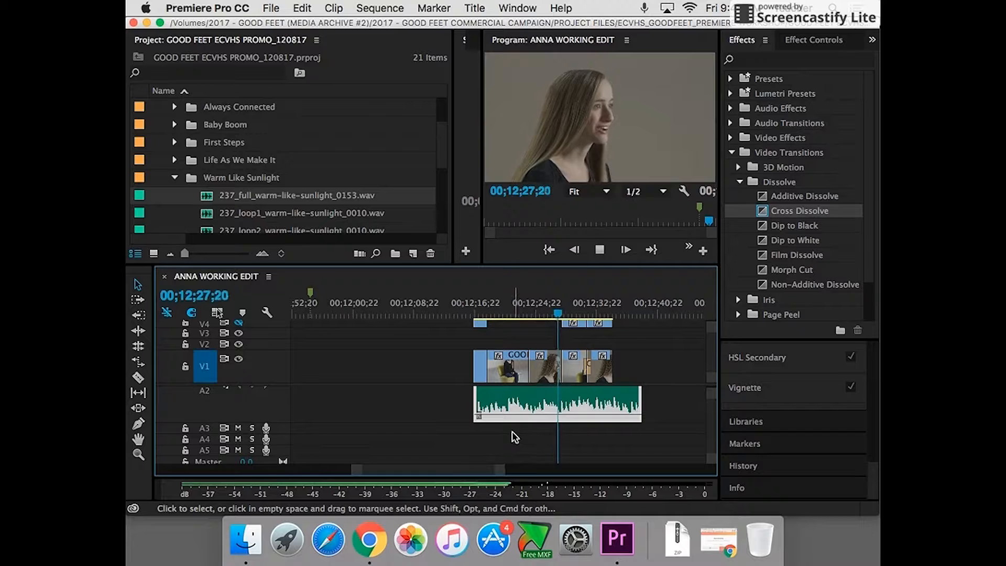
{"action": "key", "text": "space"}
Close the Warm Like Sunlight and SEQUENCES folders and play the end of the edit.
{"action": "left_click", "coordinate": [173, 178]}
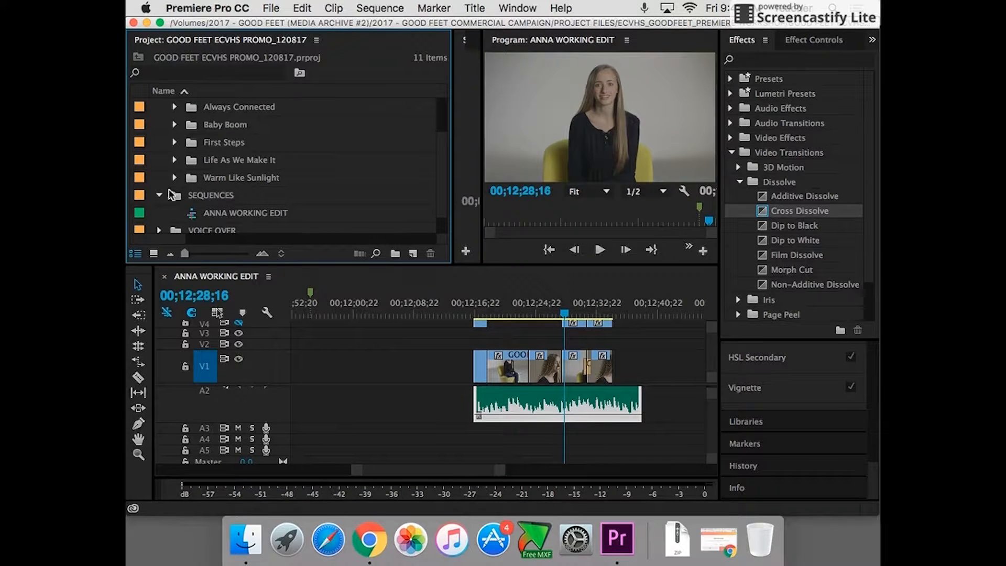
{"action": "left_click", "coordinate": [159, 196]}
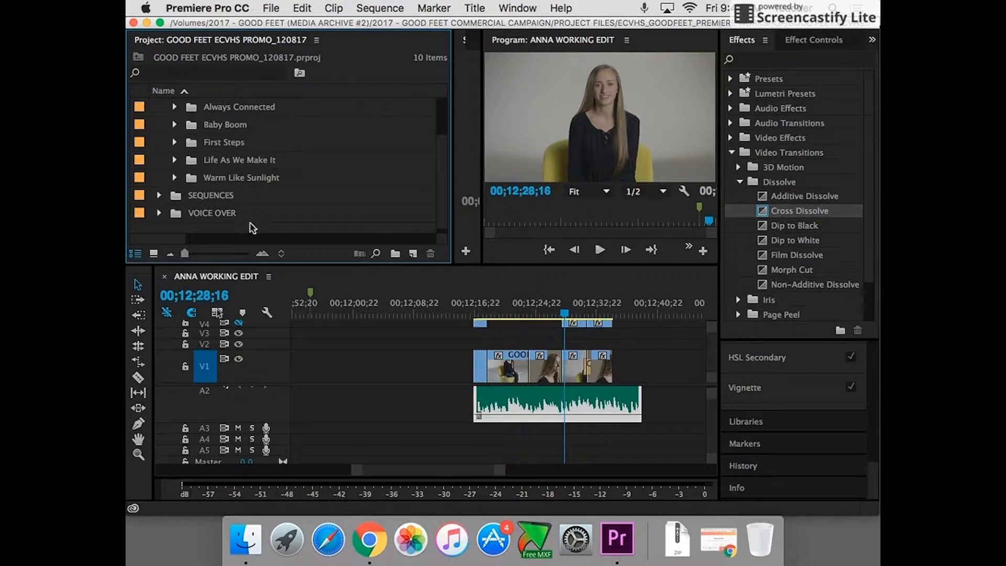
{"action": "left_click", "coordinate": [597, 313]}
{"action": "key", "text": "space"}
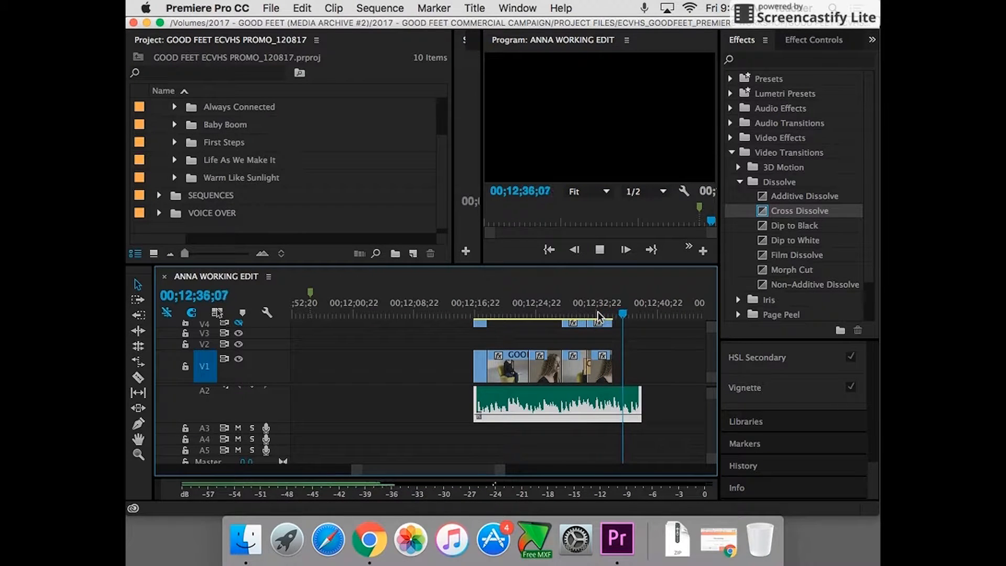
{"action": "key", "text": "space"}
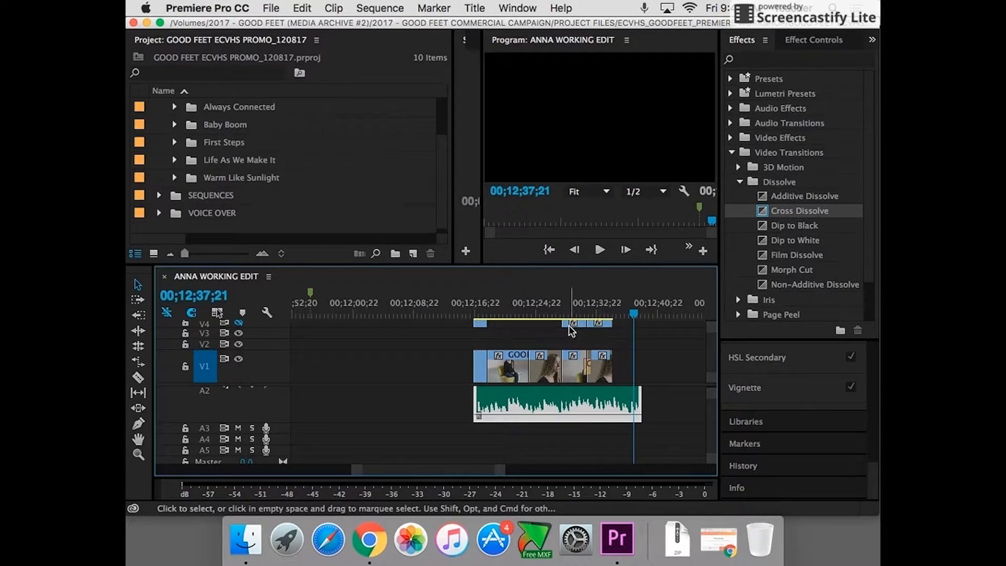
Place The Good Feet Store_LOGO_GOOD FEET STORE only.png from the GRAPHICS folder on V2, starting where the last clip ends.
{"action": "scroll", "coordinate": [278, 410], "scroll_direction": "up", "scroll_amount": 3}
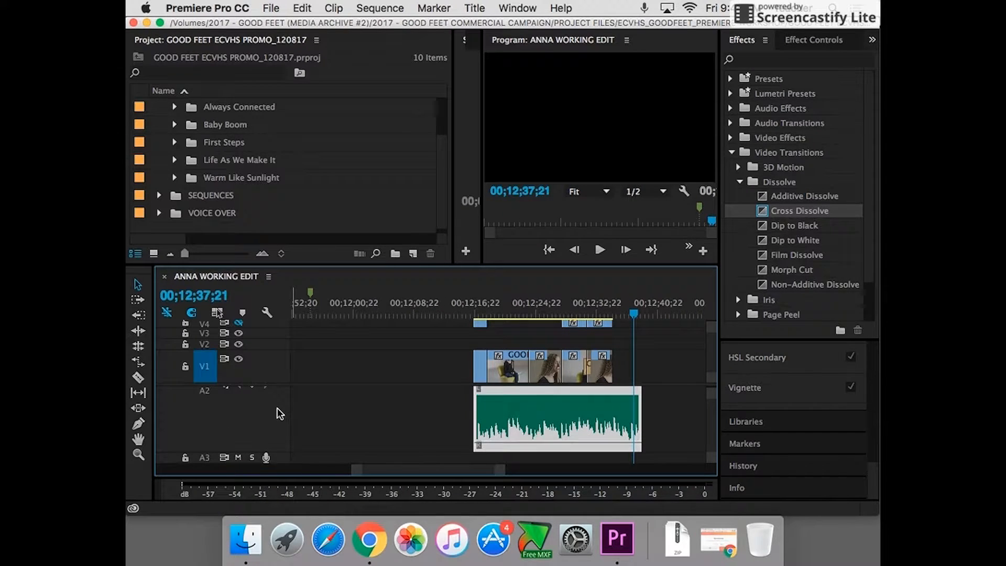
{"action": "scroll", "coordinate": [278, 410], "scroll_direction": "down", "scroll_amount": 5}
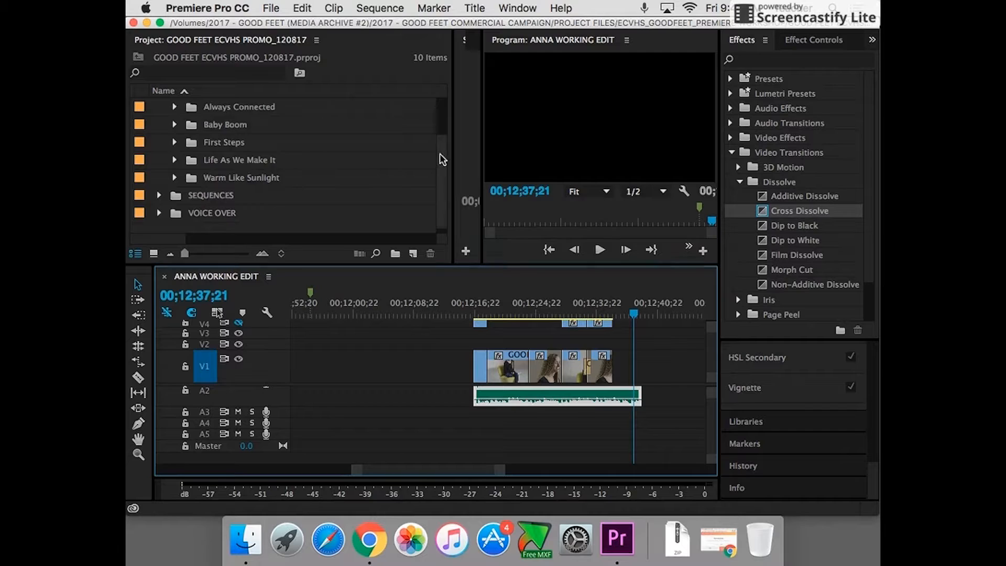
{"action": "scroll", "coordinate": [440, 157], "scroll_direction": "up", "scroll_amount": 2}
{"action": "left_click", "coordinate": [160, 143]}
{"action": "left_click", "coordinate": [159, 108]}
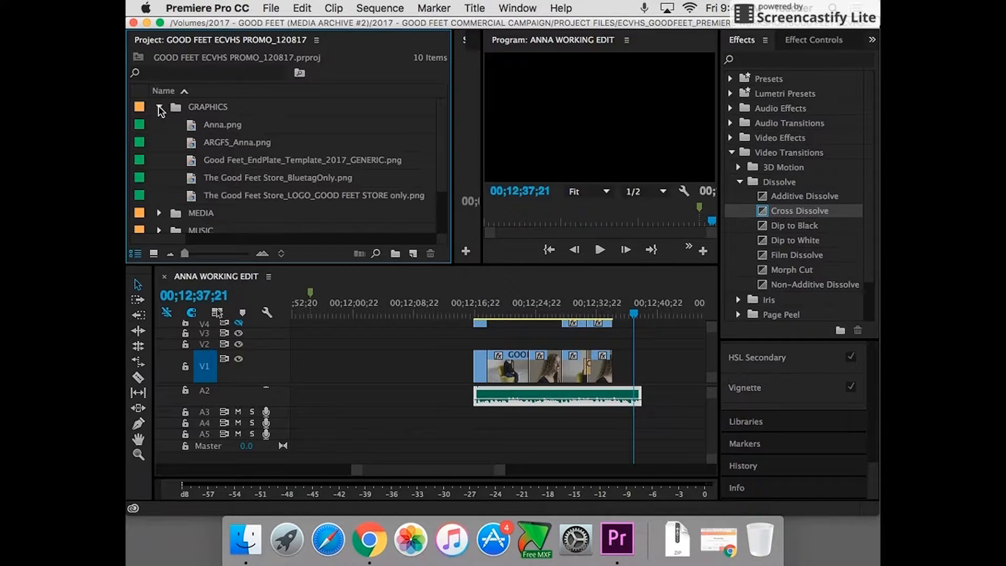
{"action": "left_click_drag", "start_coordinate": [228, 194], "coordinate": [624, 346]}
{"action": "left_click", "coordinate": [625, 315]}
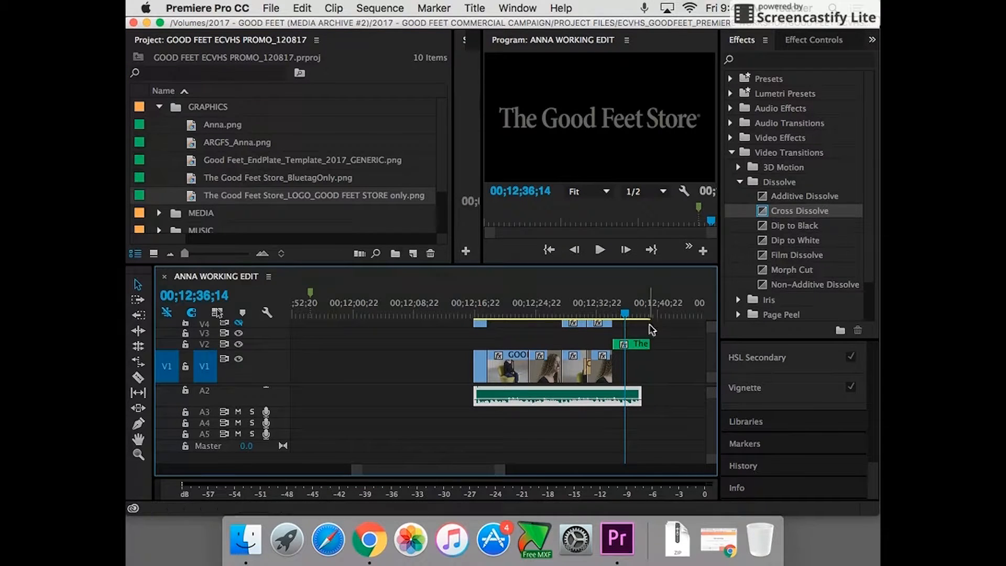
Try the logo graphic on V1 directly behind the last clip, and return it to V2.
{"action": "left_click_drag", "start_coordinate": [638, 351], "coordinate": [639, 369]}
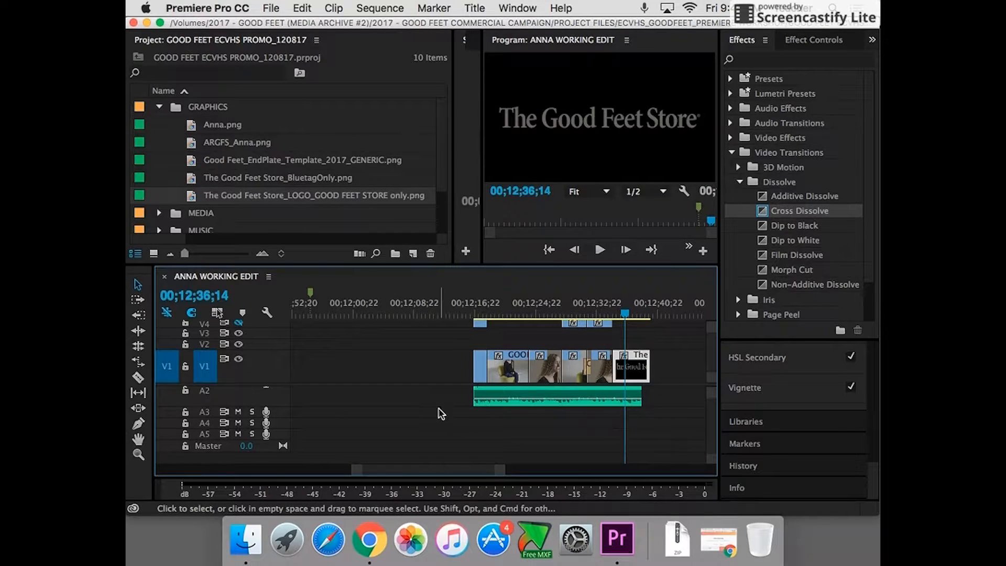
{"action": "scroll", "coordinate": [441, 414], "scroll_direction": "up", "scroll_amount": 1}
{"action": "scroll", "coordinate": [439, 413], "scroll_direction": "down", "scroll_amount": 1}
{"action": "scroll", "coordinate": [615, 418], "scroll_direction": "up", "scroll_amount": 3}
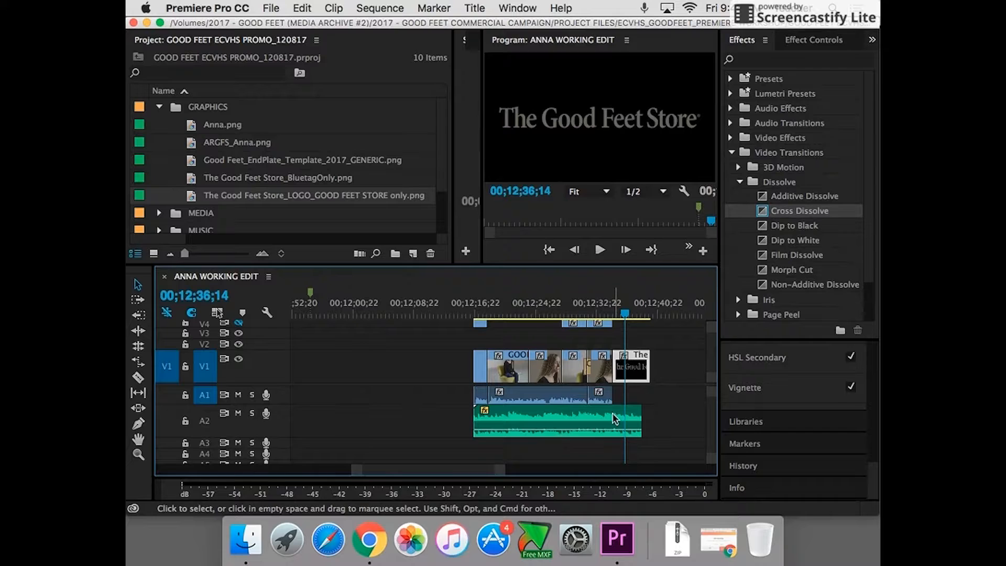
{"action": "left_click", "coordinate": [615, 419]}
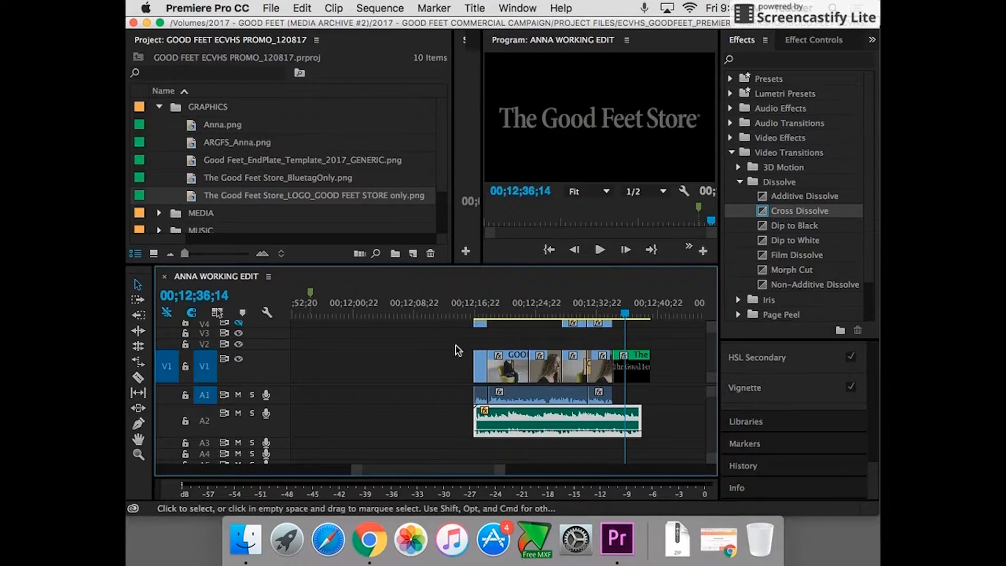
{"action": "left_click_drag", "start_coordinate": [635, 371], "coordinate": [638, 345]}
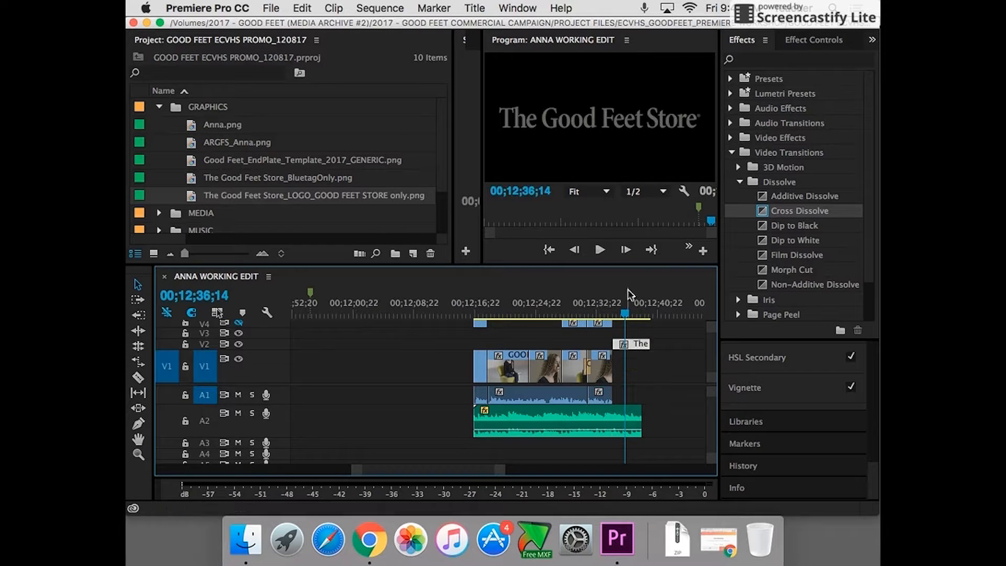
Play from the last interview clip into the logo graphic to check the ending.
{"action": "left_click", "coordinate": [638, 315]}
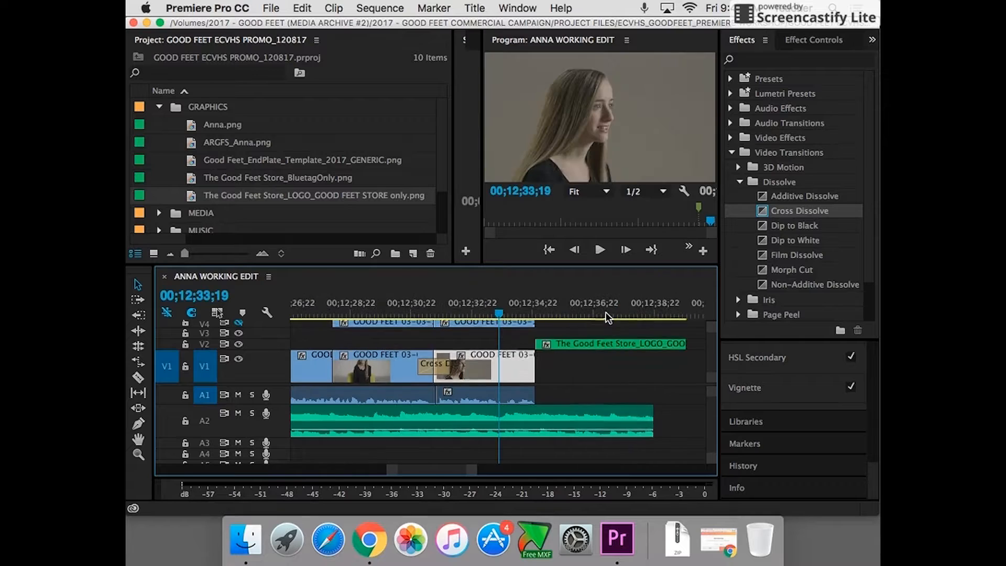
{"action": "left_click_drag", "start_coordinate": [618, 344], "coordinate": [623, 344]}
{"action": "key", "text": "space"}
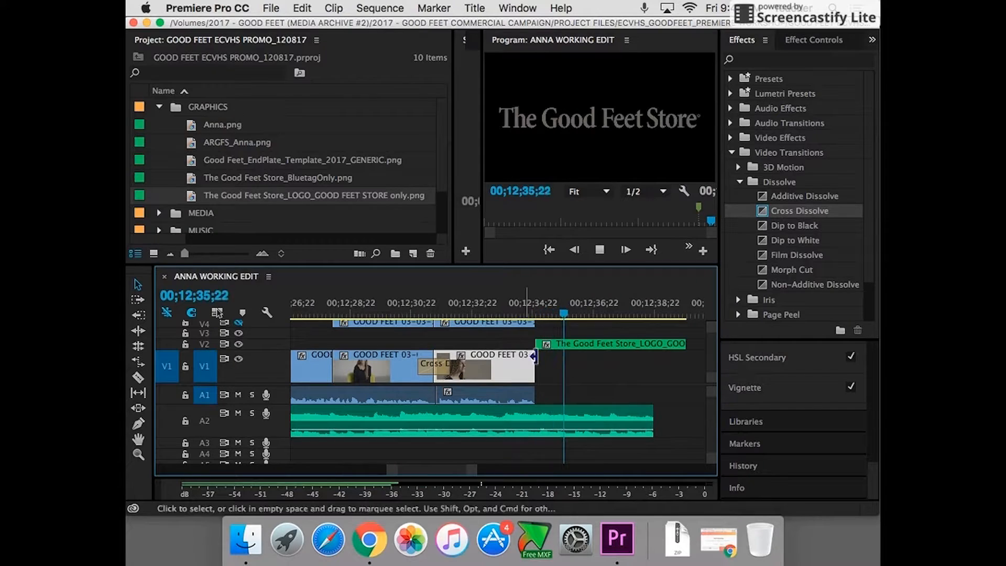
{"action": "left_click", "coordinate": [515, 313]}
{"action": "mouse_move", "coordinate": [515, 312]}
{"action": "left_mouse_down"}
{"action": "mouse_move", "coordinate": [548, 314]}
{"action": "mouse_move", "coordinate": [483, 314]}
{"action": "mouse_move", "coordinate": [500, 320]}
{"action": "left_mouse_up"}
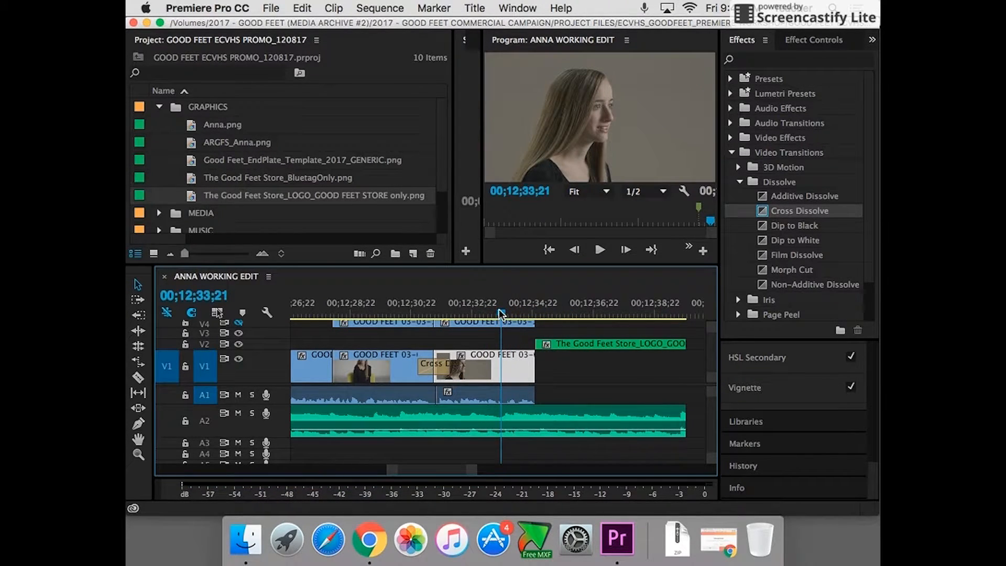
{"action": "key", "text": "space"}
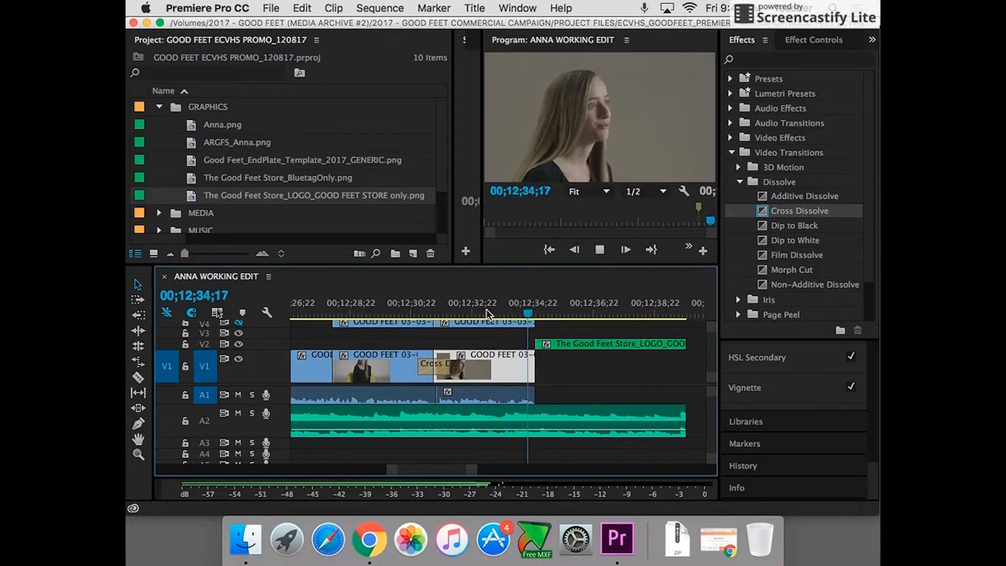
Extend the start of the logo graphic on V2 back over the end of the last interview clip, and turn off snapping.
{"action": "key", "text": "space"}
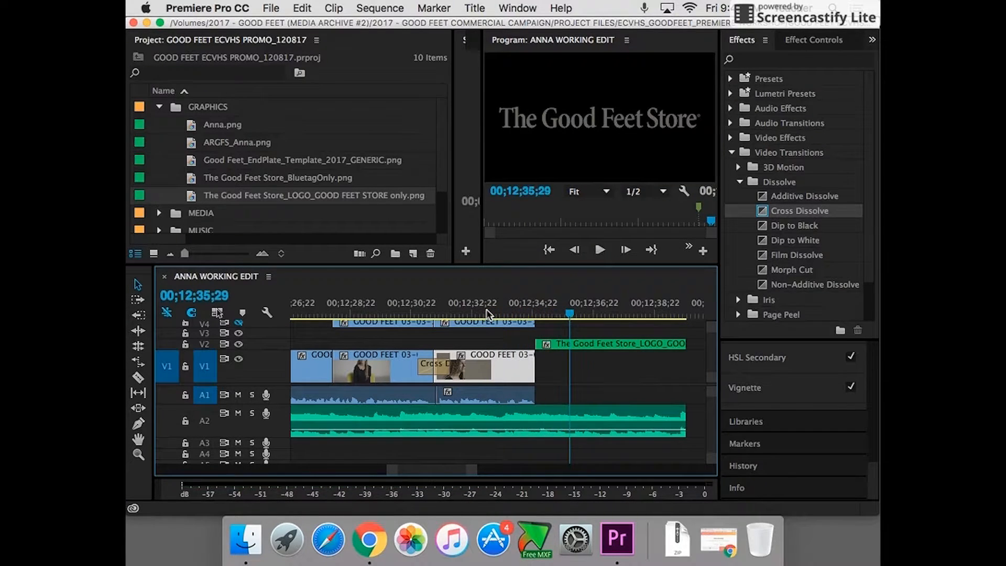
{"action": "left_click", "coordinate": [577, 345]}
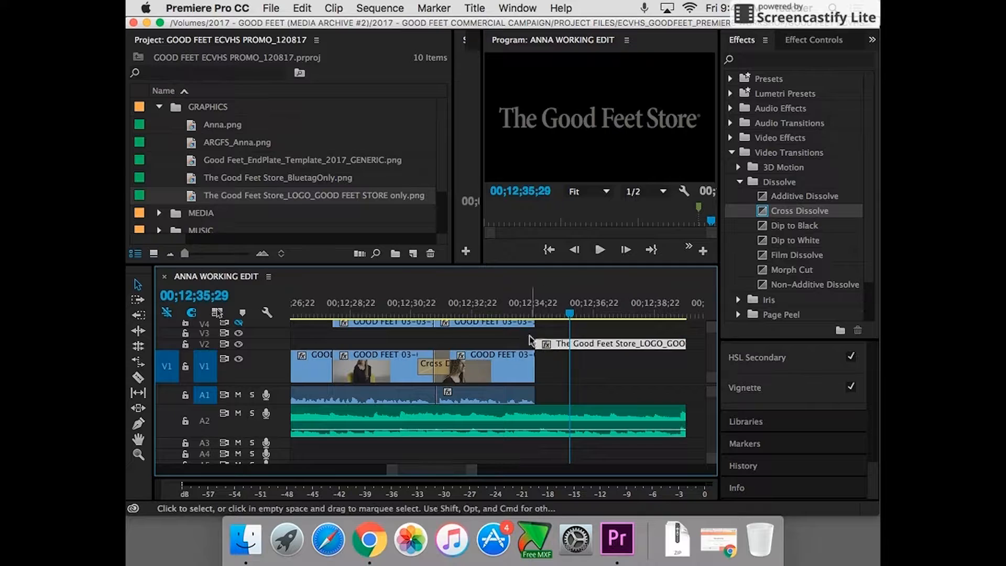
{"action": "left_click", "coordinate": [526, 313]}
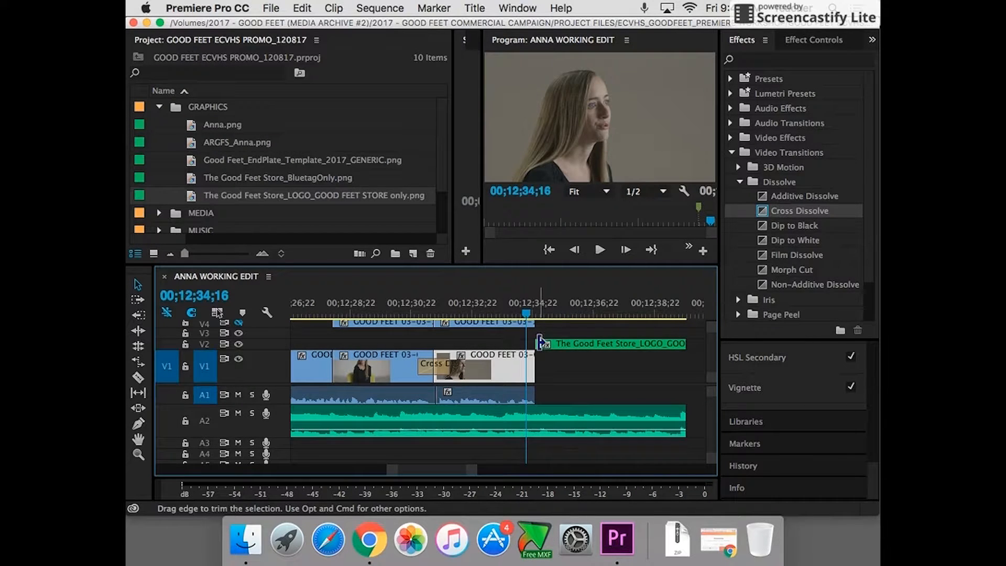
{"action": "left_click_drag", "start_coordinate": [538, 343], "coordinate": [516, 343]}
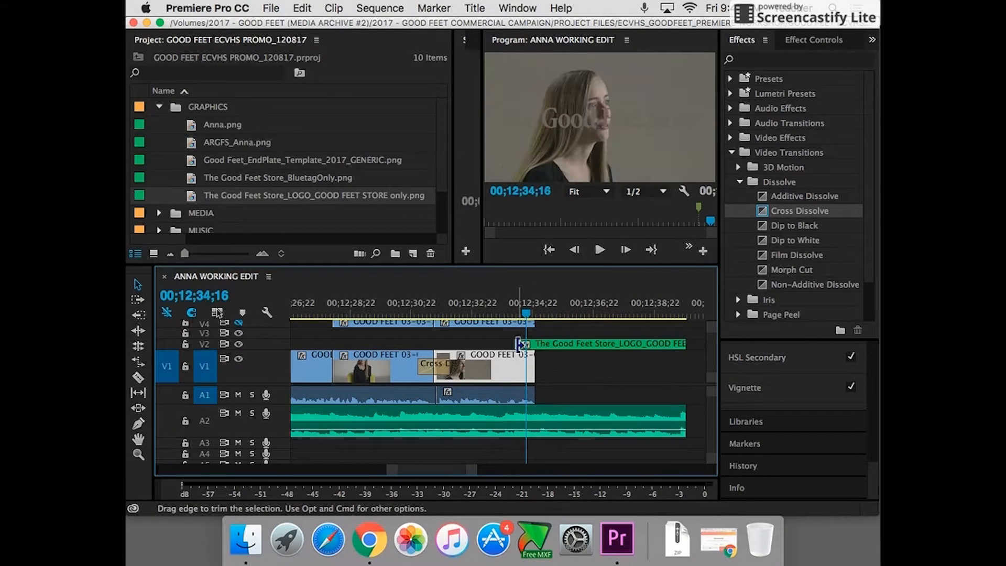
{"action": "left_click", "coordinate": [192, 314]}
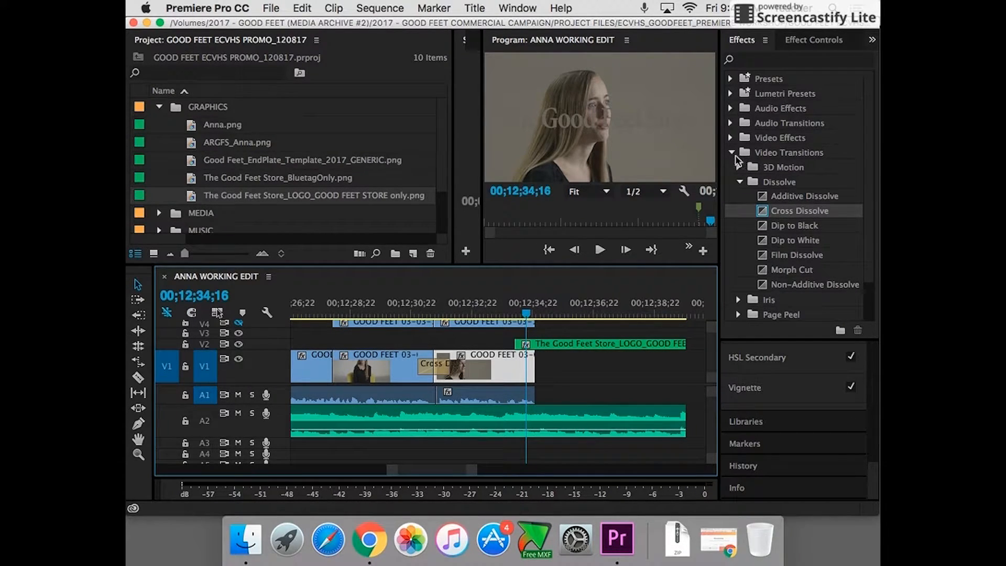
Apply a Dip to Black transition to the end of the last interview clip on V1 and play it.
{"action": "left_click", "coordinate": [761, 229]}
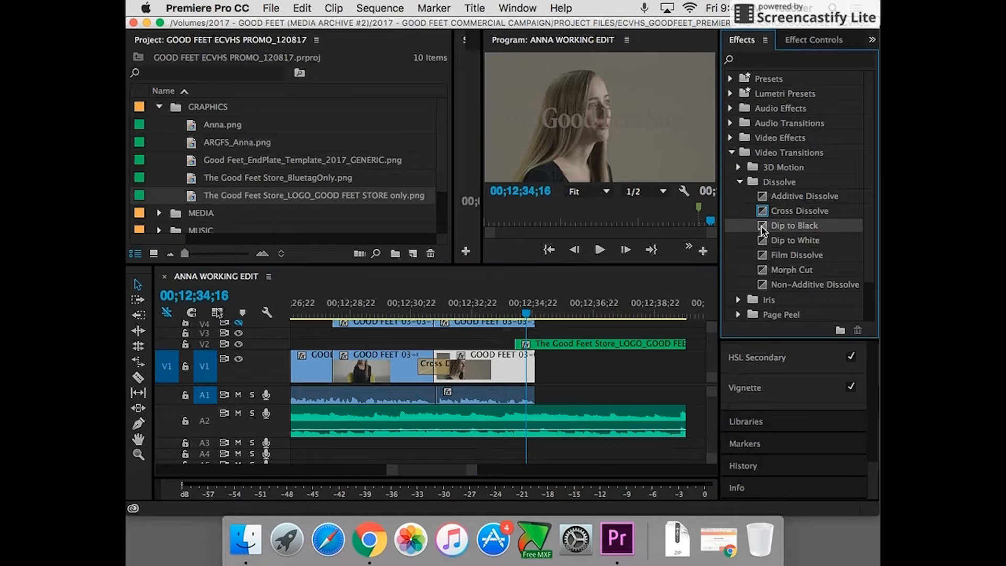
{"action": "left_click_drag", "start_coordinate": [679, 273], "coordinate": [531, 363]}
{"action": "left_click", "coordinate": [491, 313]}
{"action": "key", "text": "space"}
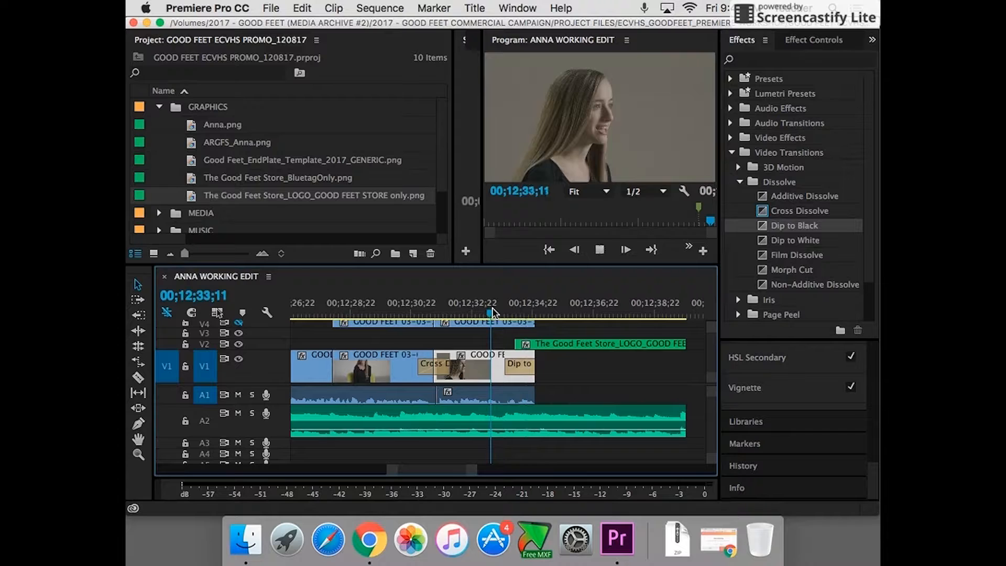
{"action": "key", "text": "space"}
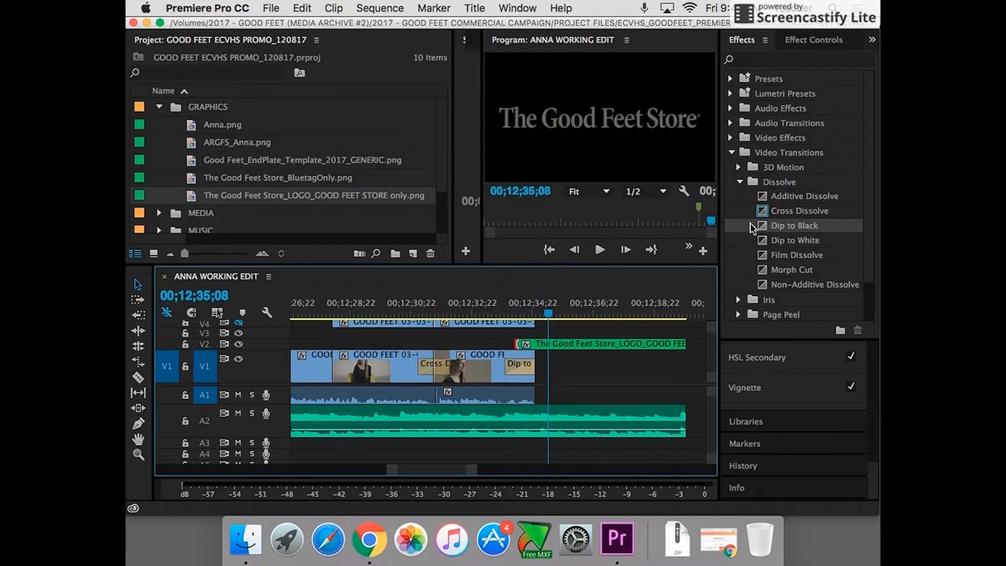
Apply Dip to Black to the start of the logo graphic on V2 and play the change from interview to logo.
{"action": "left_click_drag", "start_coordinate": [762, 230], "coordinate": [520, 348]}
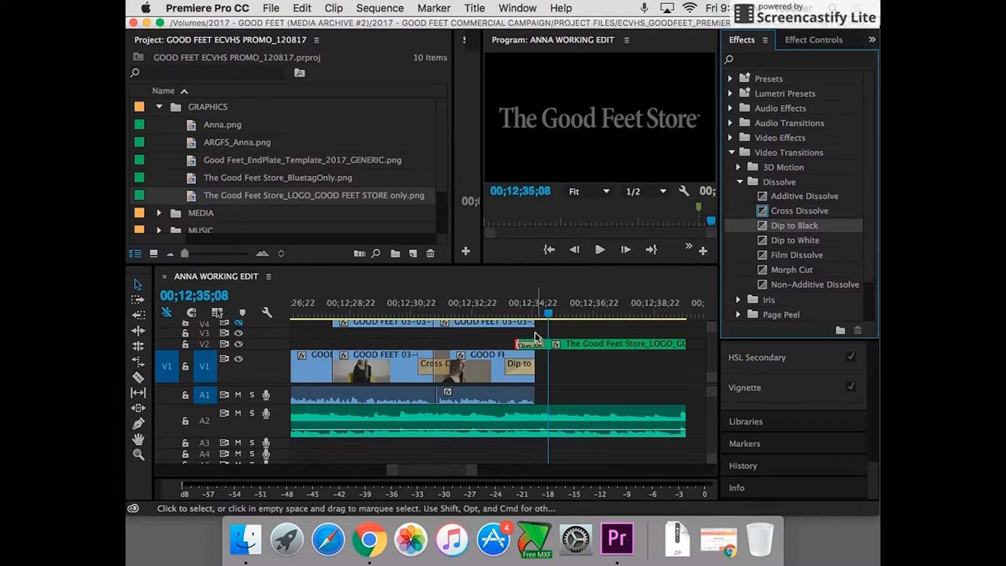
{"action": "left_click", "coordinate": [485, 315]}
{"action": "key", "text": "space"}
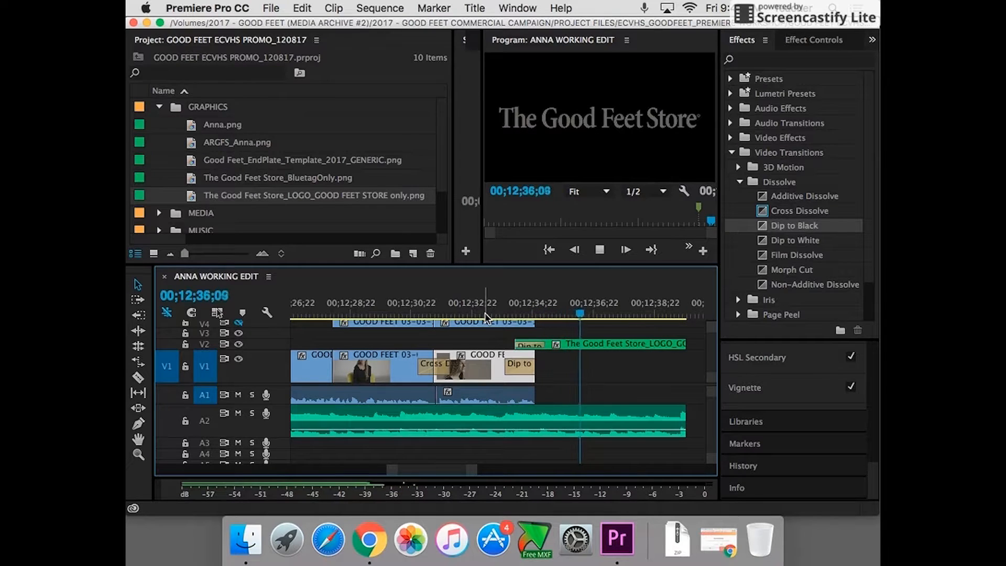
{"action": "key", "text": "space"}
{"action": "left_click", "coordinate": [473, 311]}
{"action": "key", "text": "space"}
{"action": "key", "text": "space"}
Shift the logo graphic later on V2 to overlap only the end of the last clip, and shorten both Dip to Black transitions.
{"action": "left_click_drag", "start_coordinate": [529, 359], "coordinate": [606, 349]}
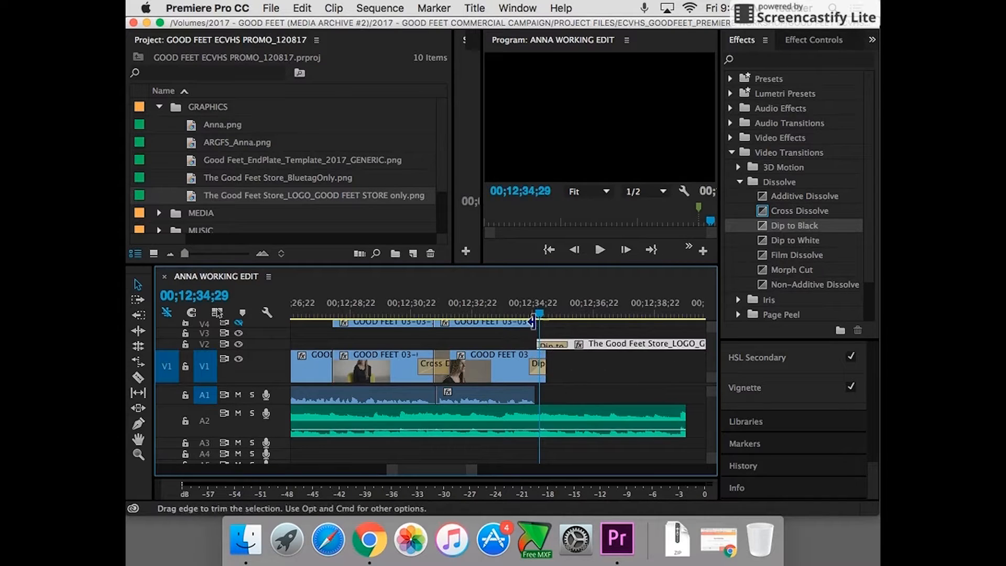
{"action": "left_click", "coordinate": [513, 314]}
{"action": "left_click", "coordinate": [474, 312]}
{"action": "key", "text": "space"}
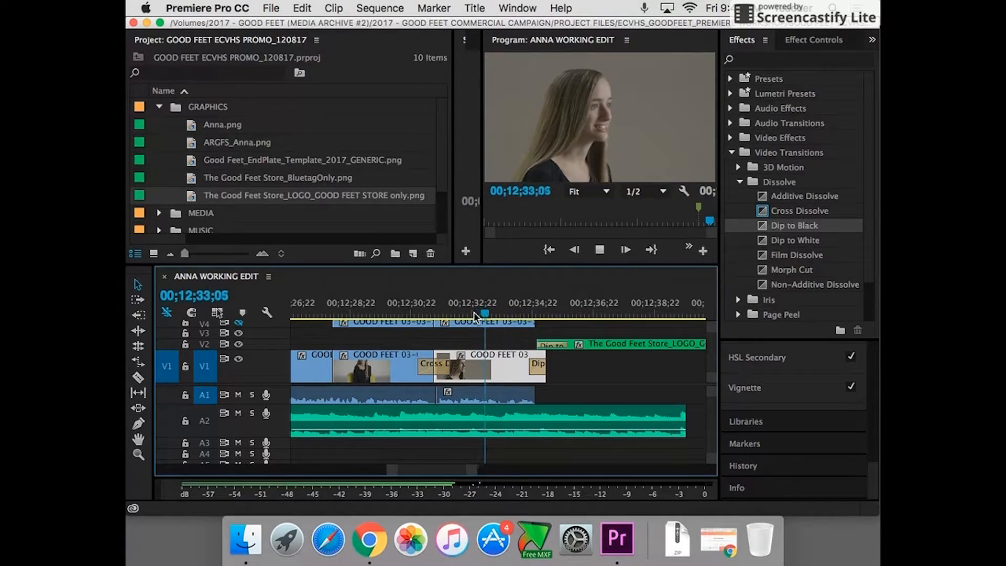
{"action": "left_click_drag", "start_coordinate": [567, 346], "coordinate": [558, 345]}
{"action": "left_click_drag", "start_coordinate": [534, 396], "coordinate": [535, 395]}
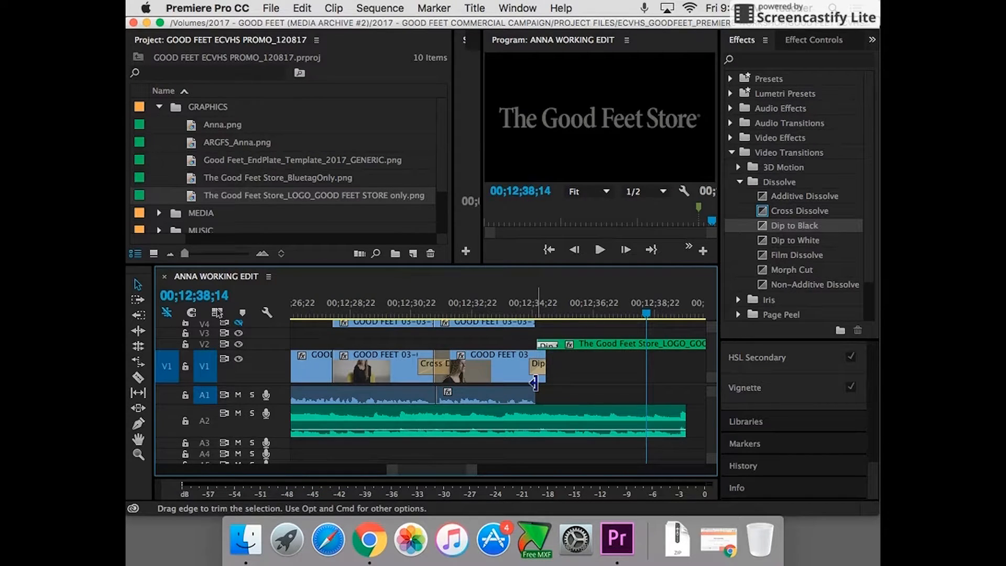
Fade out the end of the interview audio on A1 with a short Constant Power crossfade, and play the ending.
{"action": "left_click", "coordinate": [524, 314]}
{"action": "key", "text": "="}
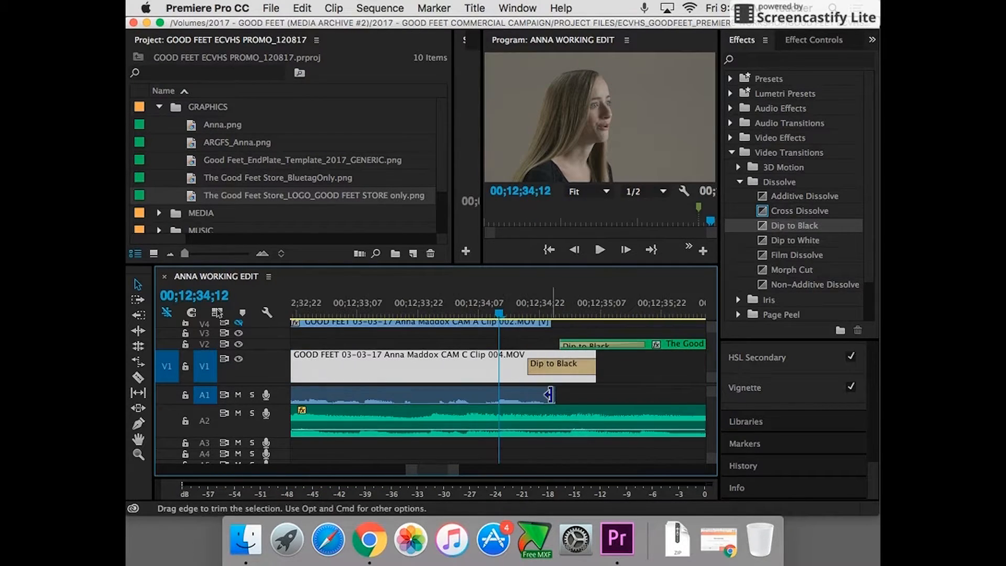
{"action": "left_click", "coordinate": [740, 182]}
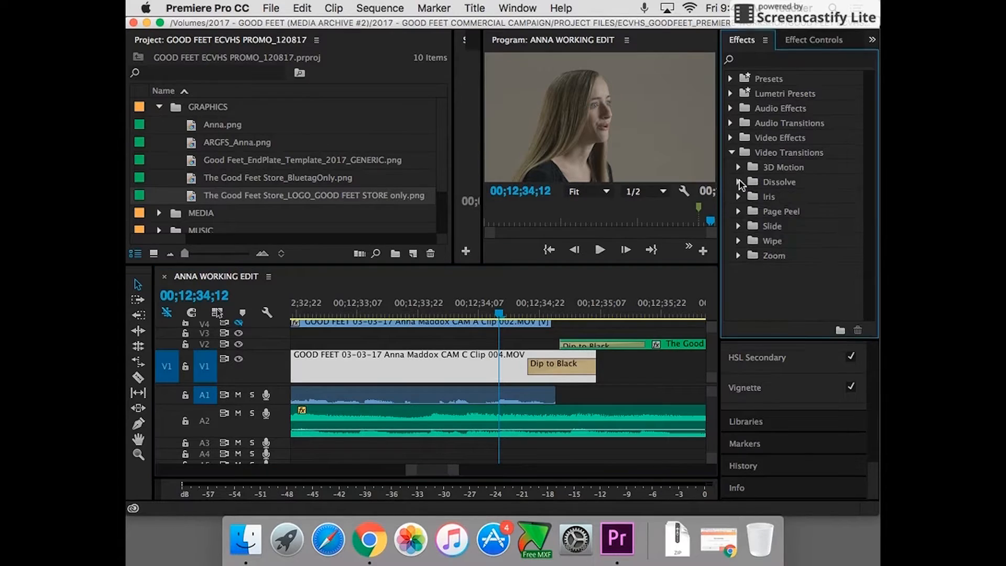
{"action": "left_click", "coordinate": [732, 153]}
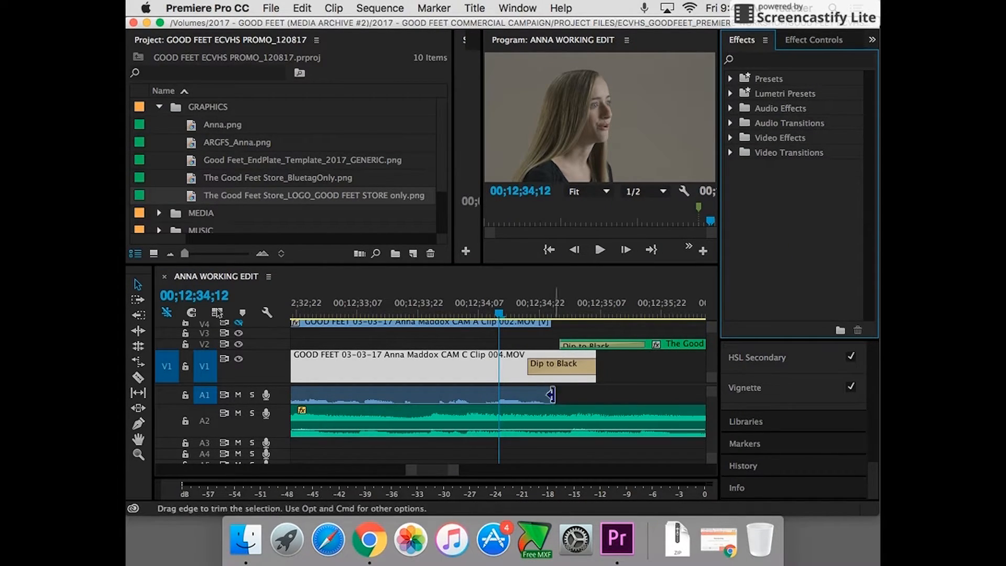
{"action": "left_click", "coordinate": [731, 123]}
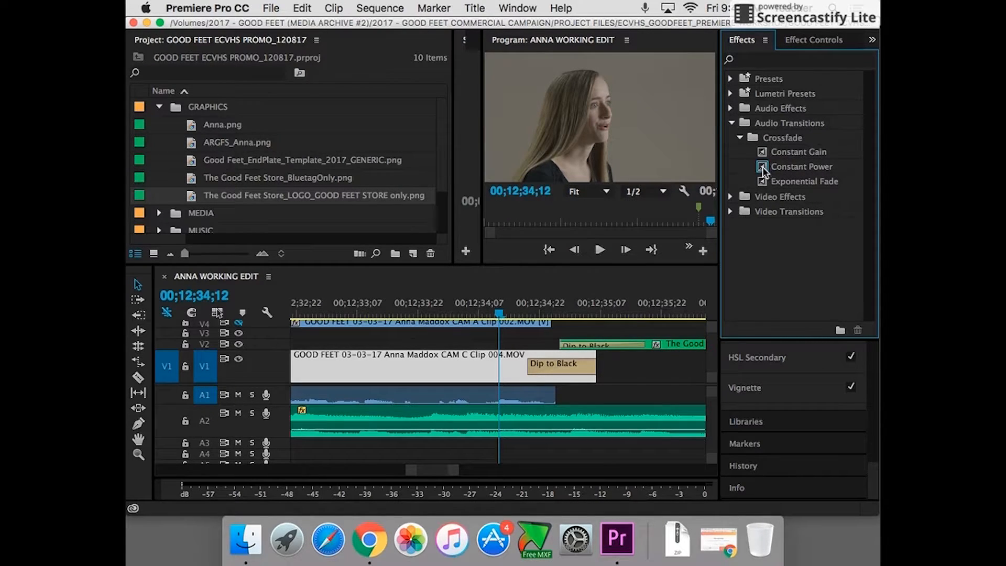
{"action": "left_click_drag", "start_coordinate": [762, 166], "coordinate": [550, 396]}
{"action": "left_click_drag", "start_coordinate": [439, 394], "coordinate": [546, 397]}
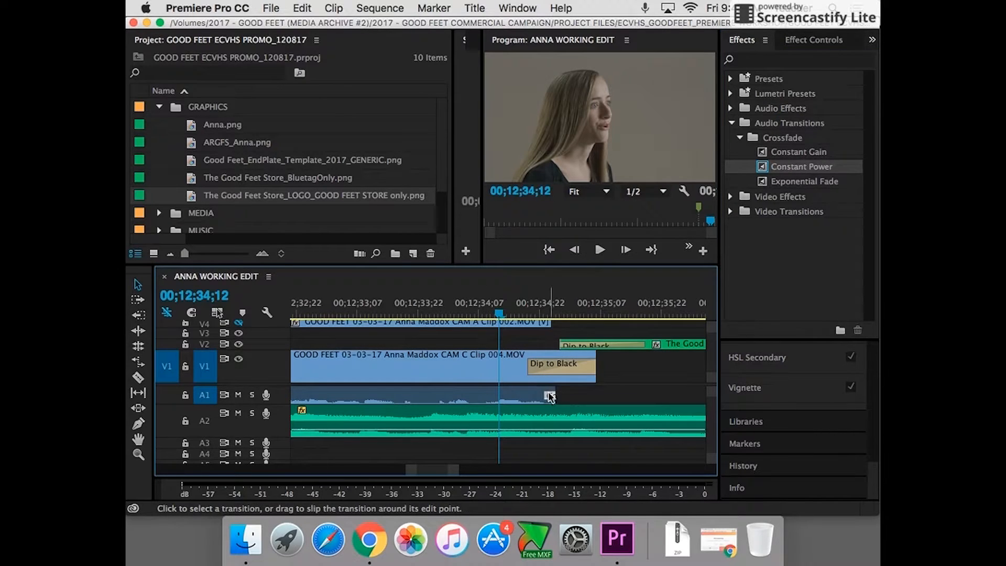
{"action": "left_click", "coordinate": [395, 312]}
{"action": "key", "text": "space"}
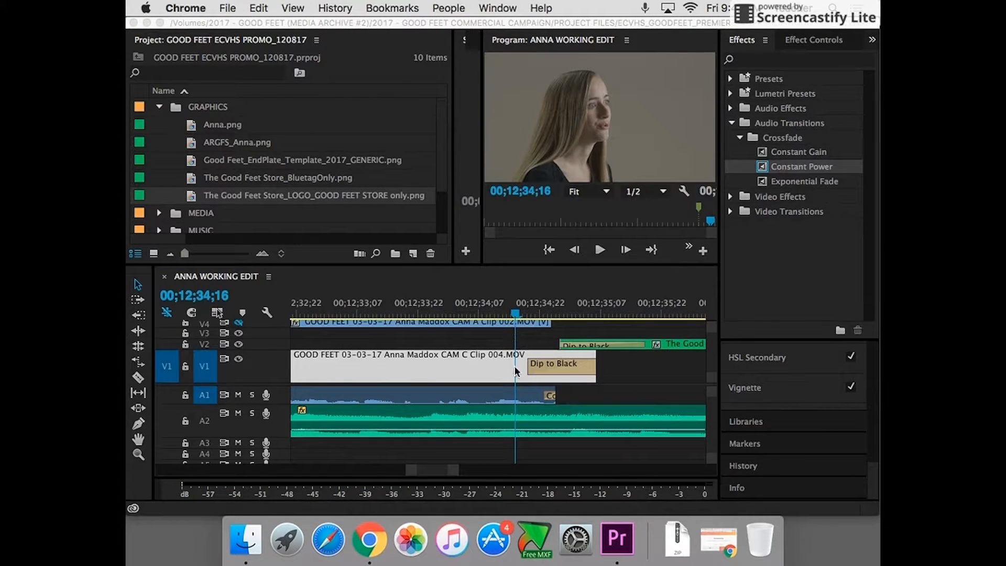
{"action": "left_click", "coordinate": [395, 314]}
{"action": "left_click", "coordinate": [394, 314]}
{"action": "key", "text": "space"}
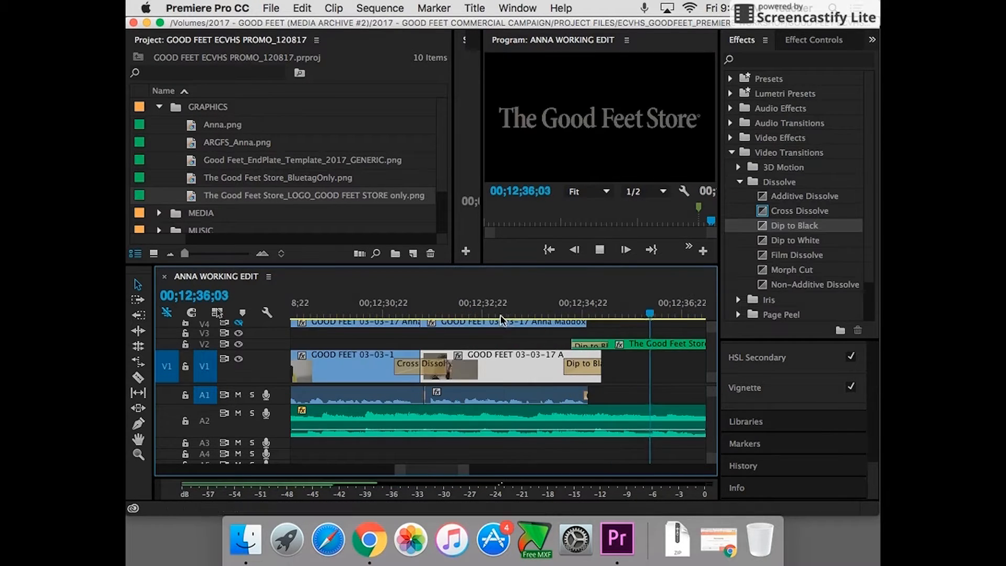
Apply Dip to Black to the end of the logo graphic on V2 and lengthen the fade.
{"action": "left_click_drag", "start_coordinate": [463, 470], "coordinate": [519, 470]}
{"action": "left_click", "coordinate": [505, 315]}
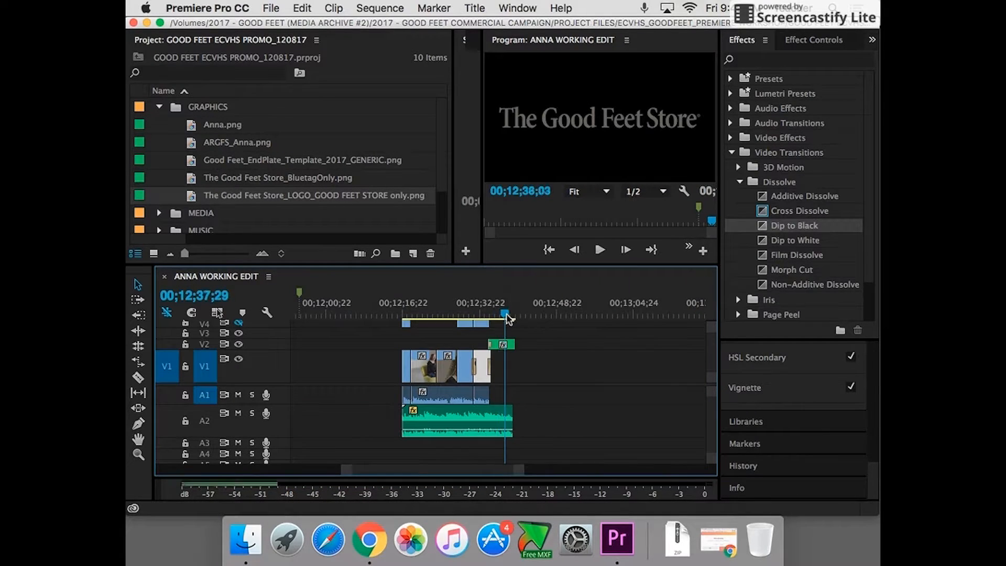
{"action": "key", "text": "equal"}
{"action": "key", "text": "equal"}
{"action": "key", "text": "equal"}
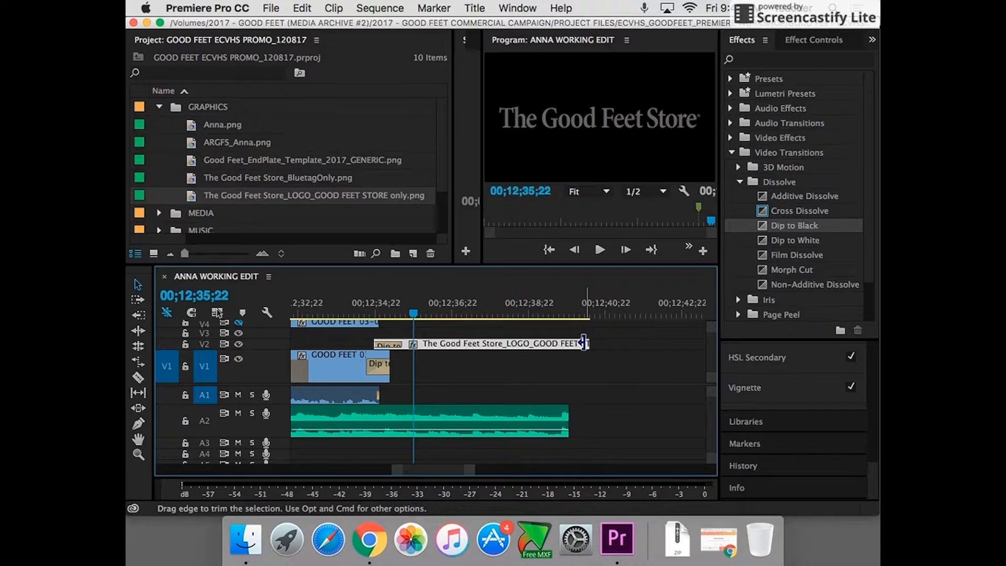
{"action": "left_click", "coordinate": [554, 363]}
{"action": "left_click", "coordinate": [566, 345]}
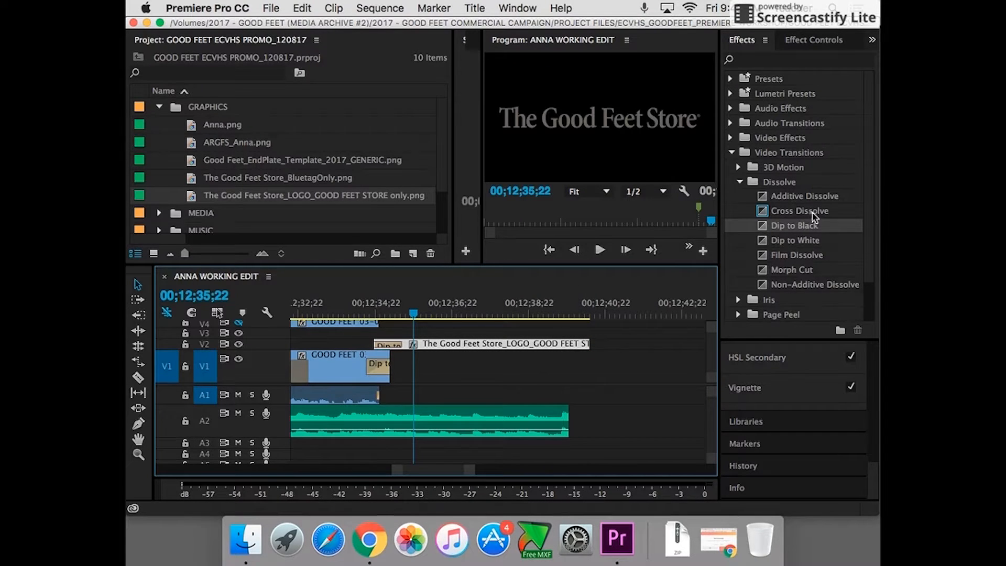
{"action": "left_click_drag", "start_coordinate": [765, 230], "coordinate": [519, 346]}
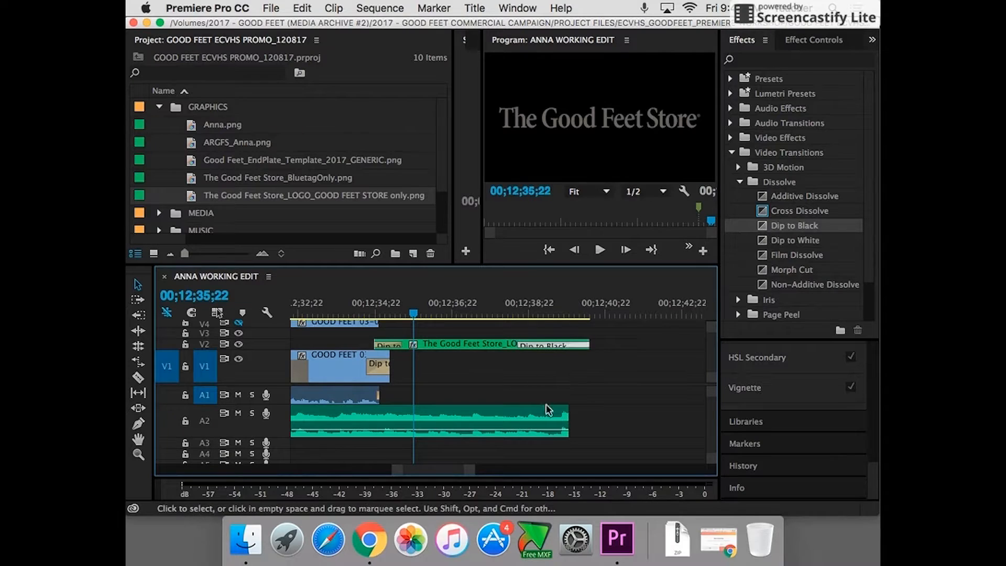
Extend the music on A2 to just past the logo graphic's end and add a Constant Power fade-out there.
{"action": "left_click_drag", "start_coordinate": [567, 413], "coordinate": [592, 412]}
{"action": "left_click", "coordinate": [731, 153]}
{"action": "left_click", "coordinate": [730, 123]}
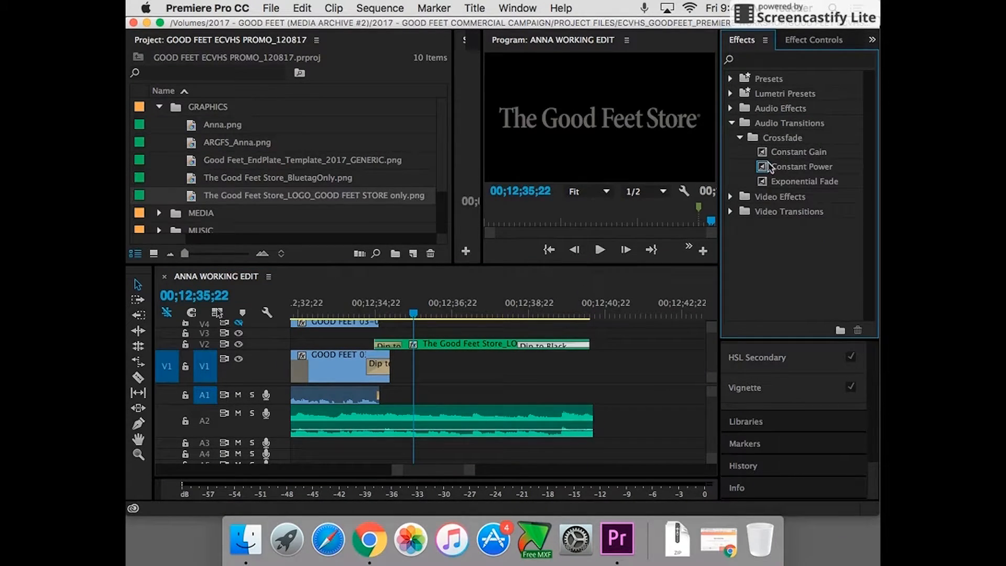
{"action": "left_click_drag", "start_coordinate": [764, 170], "coordinate": [590, 417]}
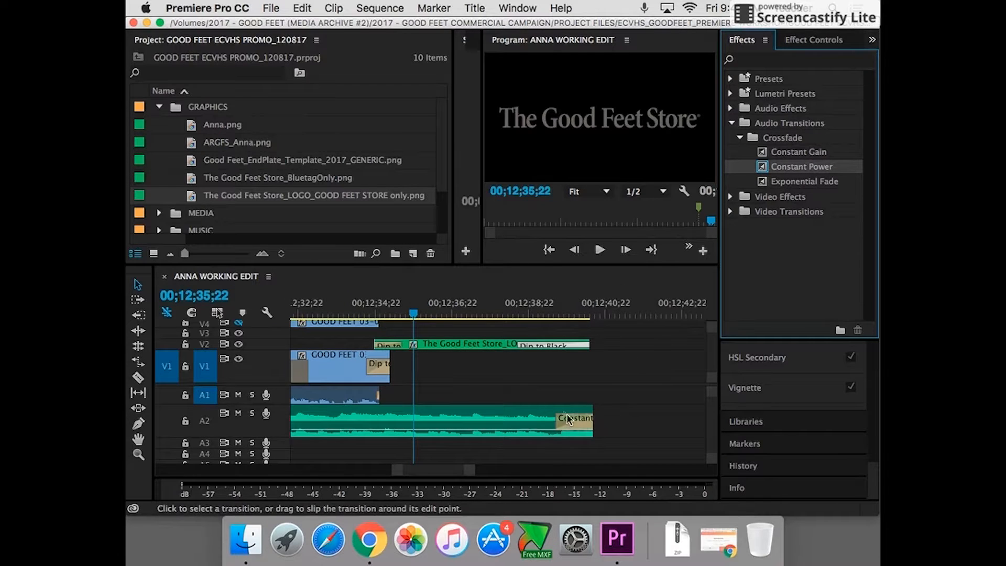
{"action": "left_click", "coordinate": [356, 310]}
{"action": "key", "text": "space"}
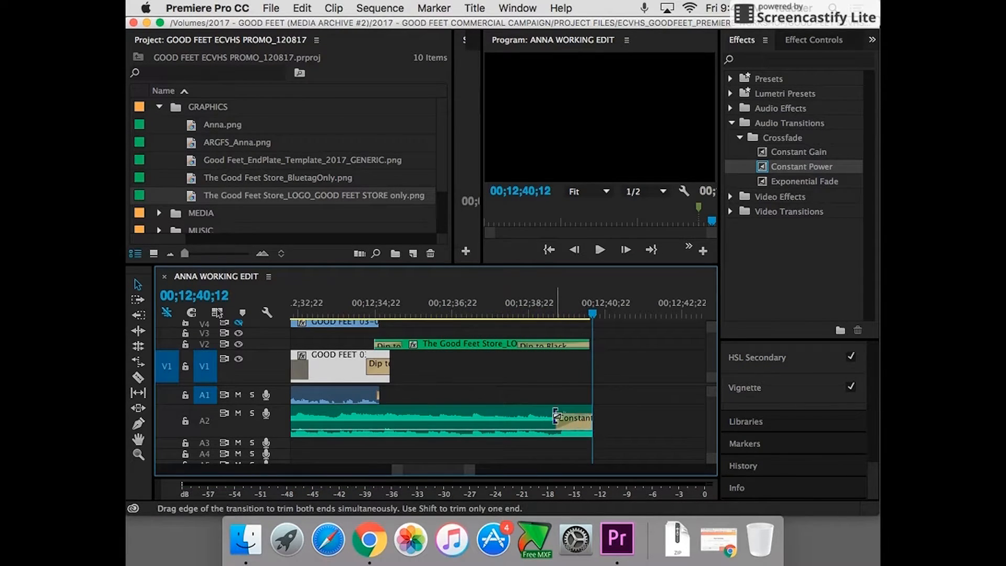
Lengthen the Constant Power fade-out of the music on A2 to about 00;00;03;28.
{"action": "left_click_drag", "start_coordinate": [558, 417], "coordinate": [553, 417]}
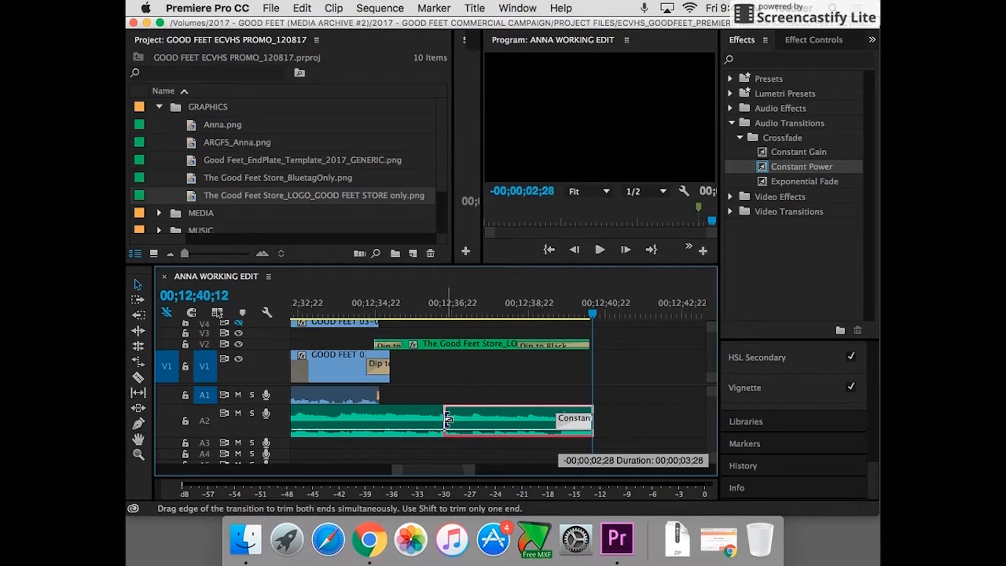
{"action": "left_click_drag", "start_coordinate": [446, 418], "coordinate": [445, 417]}
{"action": "left_click", "coordinate": [429, 309]}
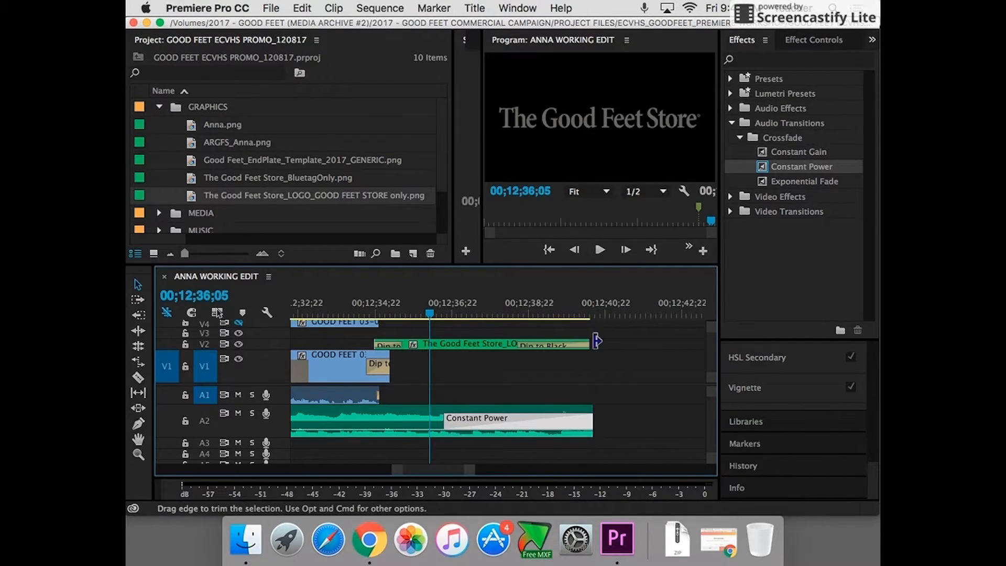
Trim the logo graphic on V2 and the music on A2 to end about a second earlier, and play the edit.
{"action": "left_click_drag", "start_coordinate": [585, 344], "coordinate": [542, 343]}
{"action": "left_click_drag", "start_coordinate": [591, 419], "coordinate": [559, 419]}
{"action": "left_click", "coordinate": [312, 312]}
{"action": "key", "text": "space"}
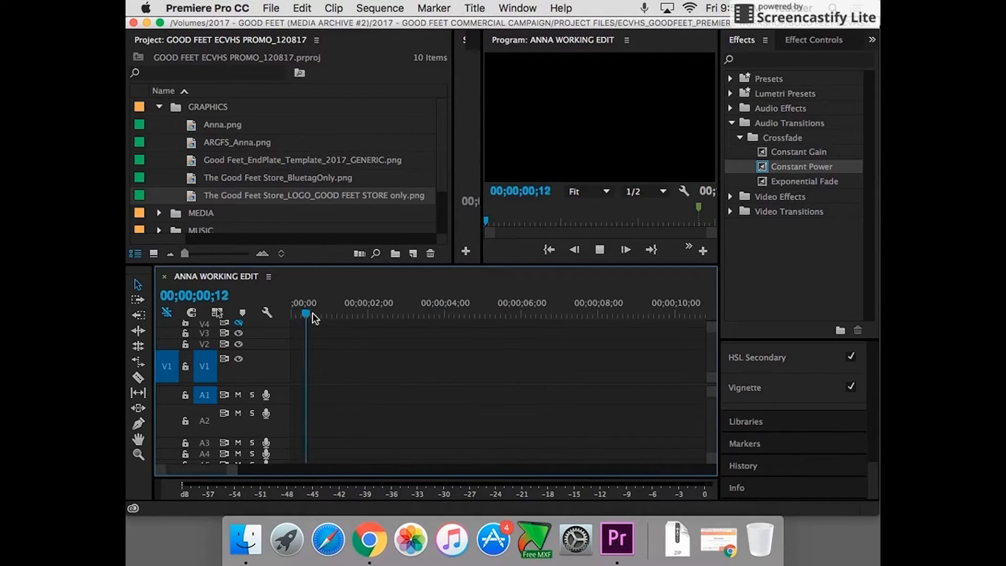
{"action": "key", "text": "space"}
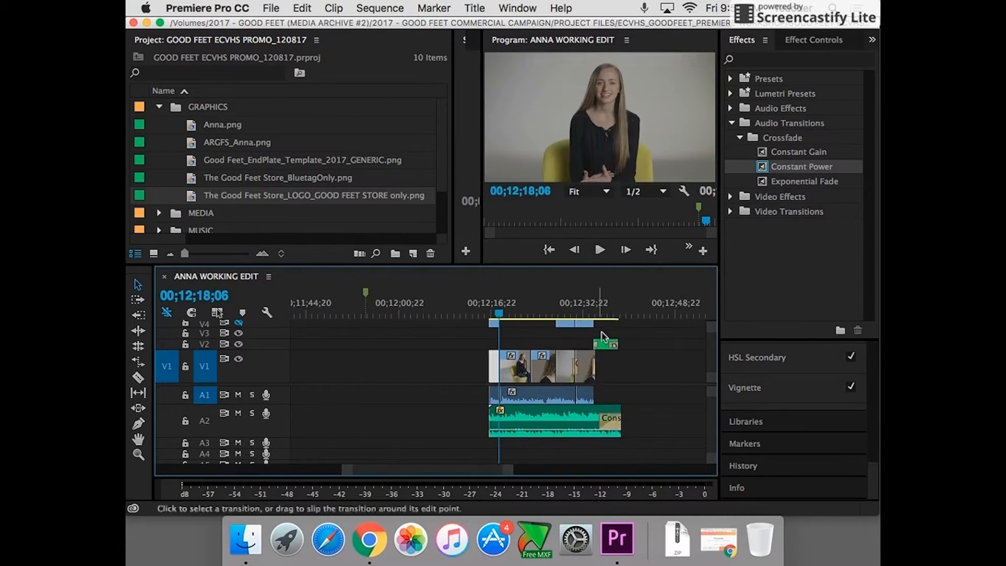
Enlarge the Program monitor with the playhead on the logo graphic, and open that graphic's Motion settings in Effect Controls.
{"action": "left_click", "coordinate": [603, 315]}
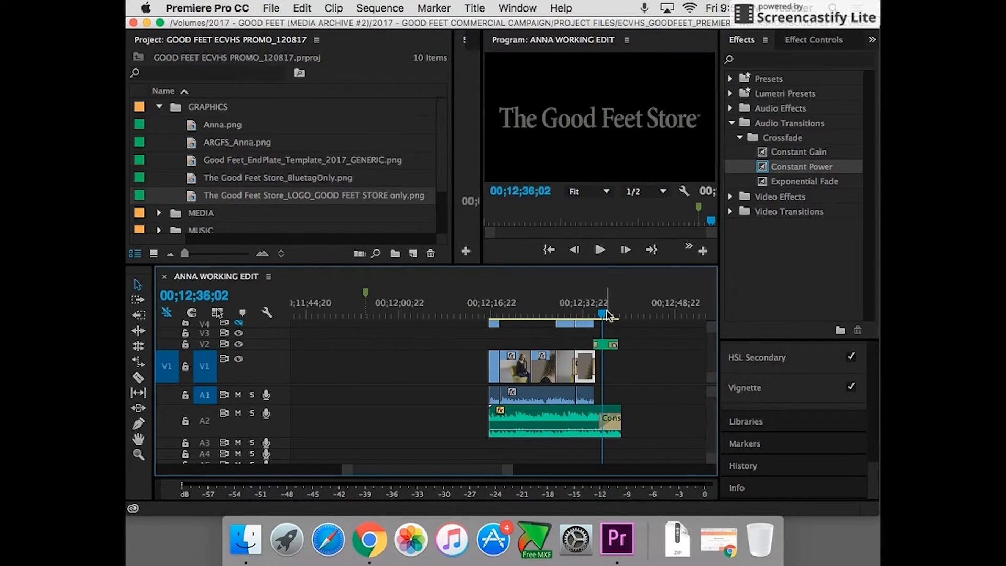
{"action": "left_click_drag", "start_coordinate": [452, 160], "coordinate": [264, 160]}
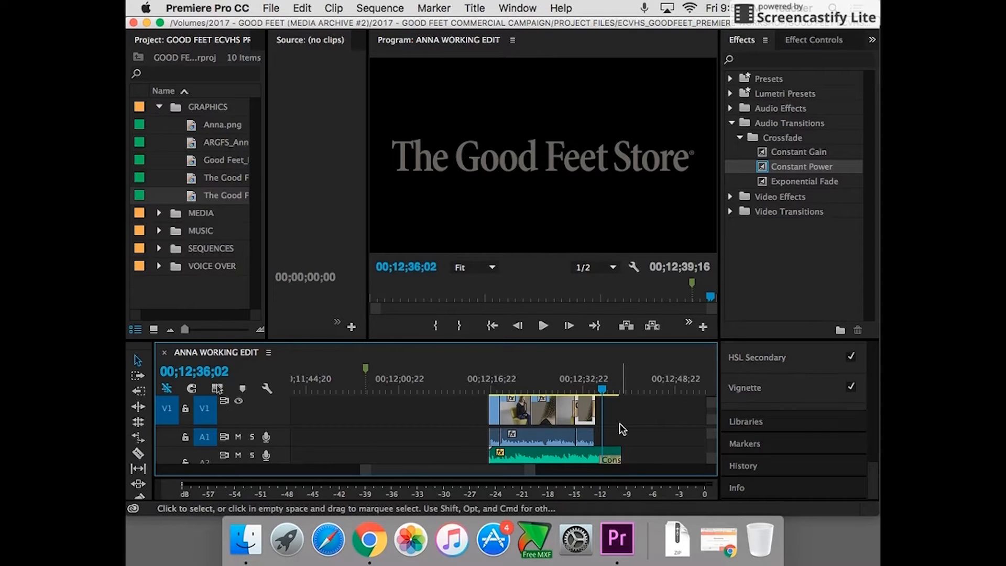
{"action": "scroll", "coordinate": [619, 418], "scroll_direction": "up", "scroll_amount": 3}
{"action": "scroll", "coordinate": [618, 417], "scroll_direction": "left", "scroll_amount": 1}
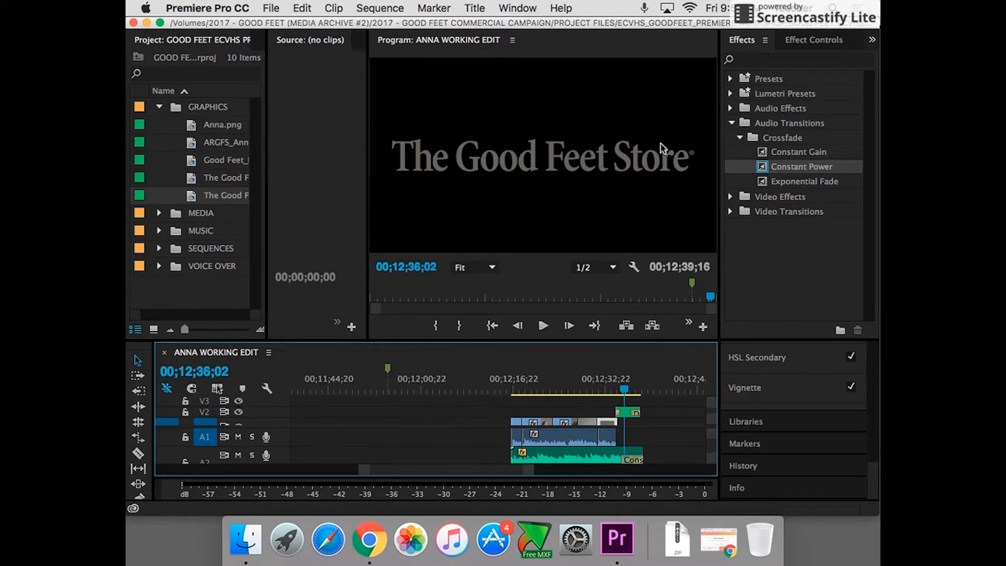
{"action": "double_click", "coordinate": [626, 413]}
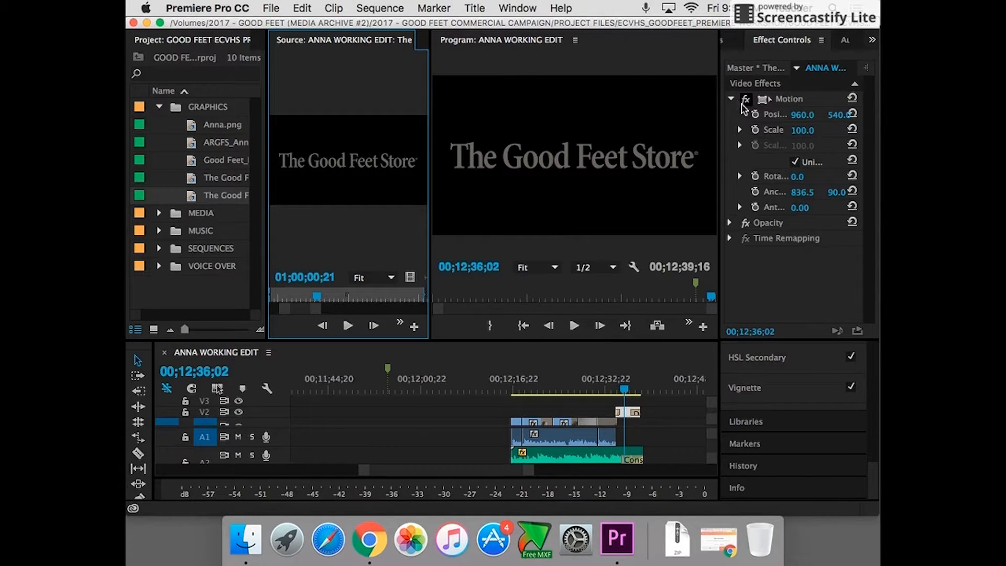
Scale the logo graphic down to 73.3 and set its horizontal position to 991.
{"action": "left_click", "coordinate": [740, 130]}
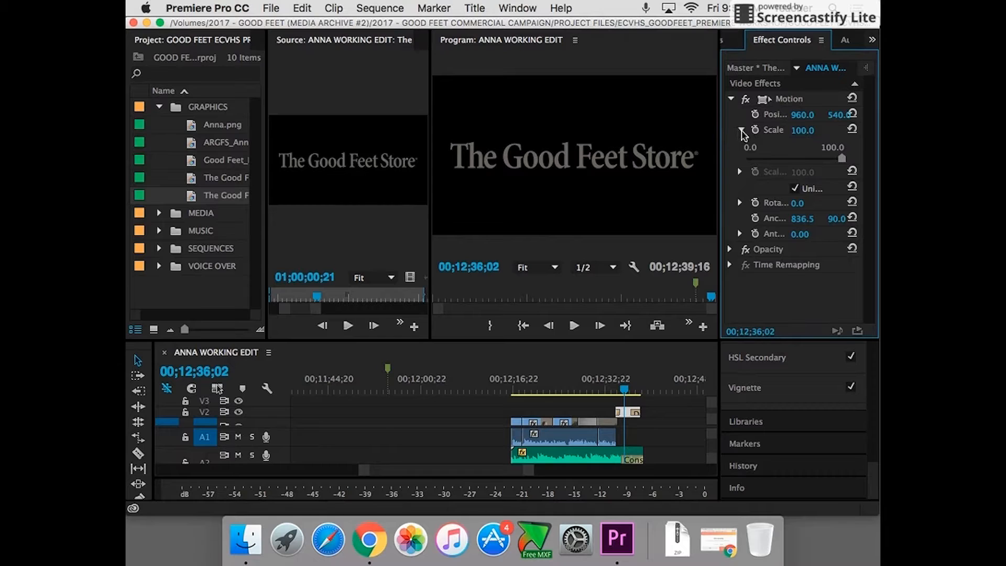
{"action": "left_click_drag", "start_coordinate": [840, 159], "coordinate": [816, 160]}
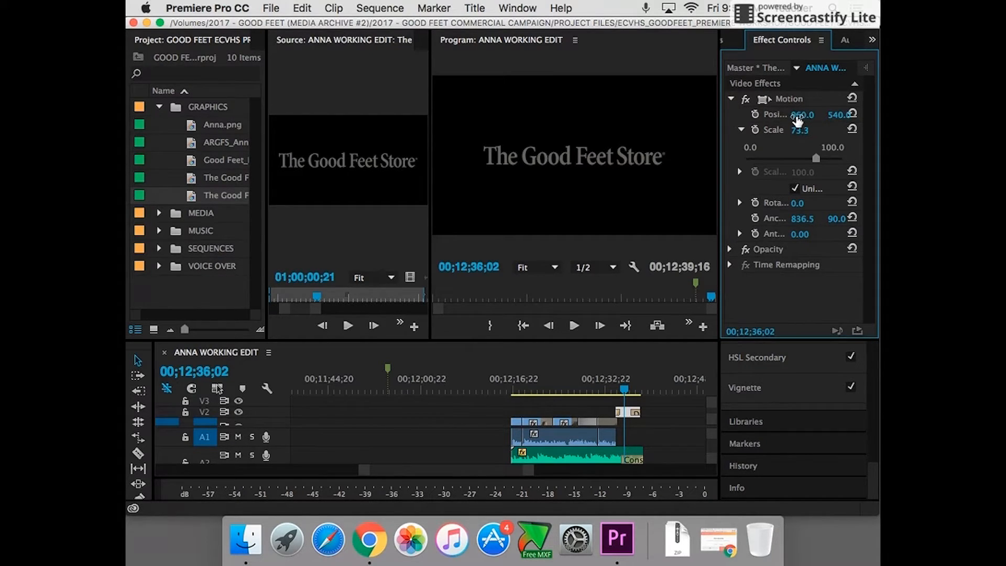
{"action": "mouse_move", "coordinate": [796, 115]}
{"action": "left_mouse_down"}
{"action": "mouse_move", "coordinate": [817, 115]}
{"action": "mouse_move", "coordinate": [798, 118]}
{"action": "left_mouse_up"}
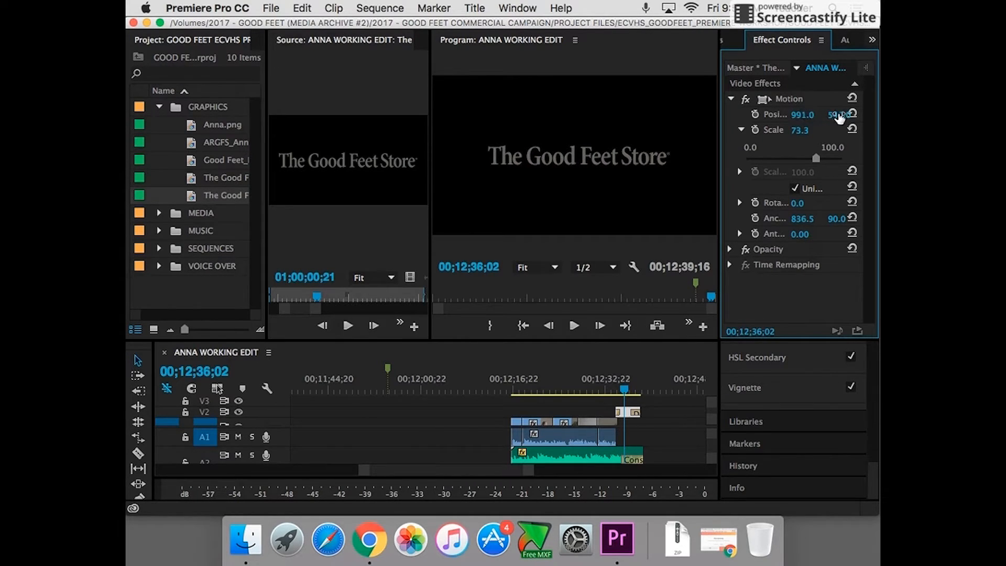
{"action": "left_click", "coordinate": [741, 129]}
{"action": "left_click", "coordinate": [731, 99]}
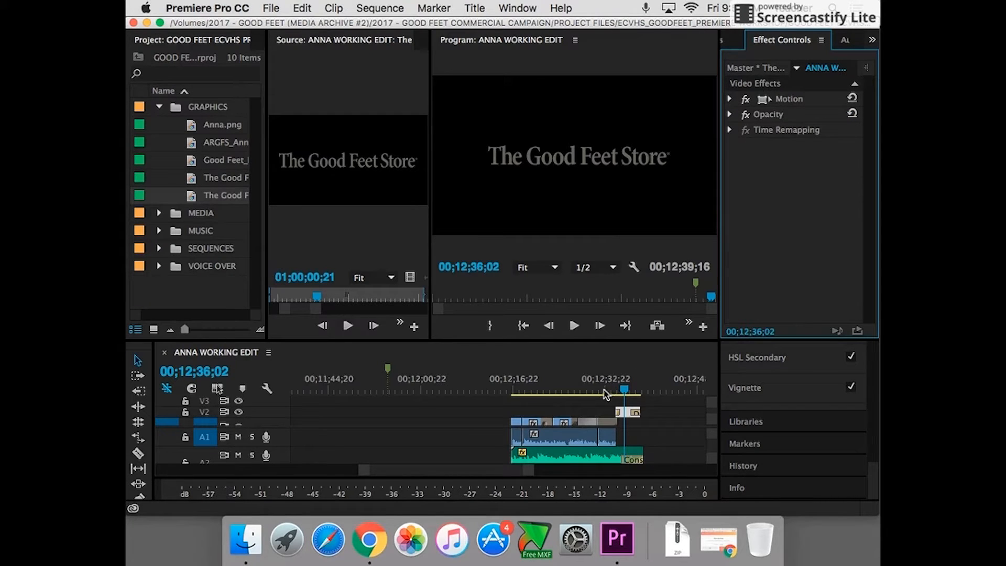
Scale the last interview clip on V1 up to 125 and play the edit from about 00;12;27.
{"action": "left_click_drag", "start_coordinate": [589, 390], "coordinate": [606, 390]}
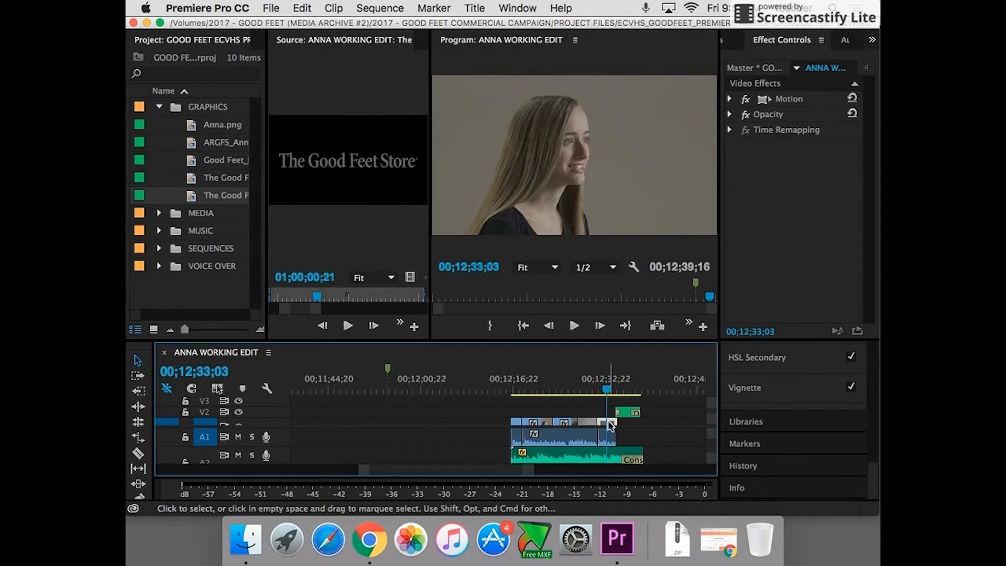
{"action": "scroll", "coordinate": [608, 421], "scroll_direction": "down", "scroll_amount": 3}
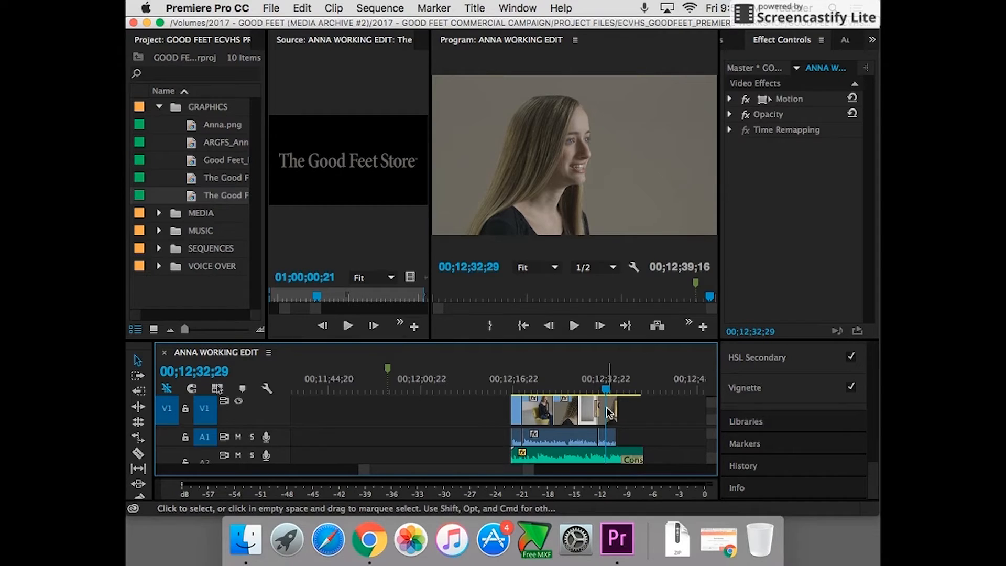
{"action": "double_click", "coordinate": [610, 411]}
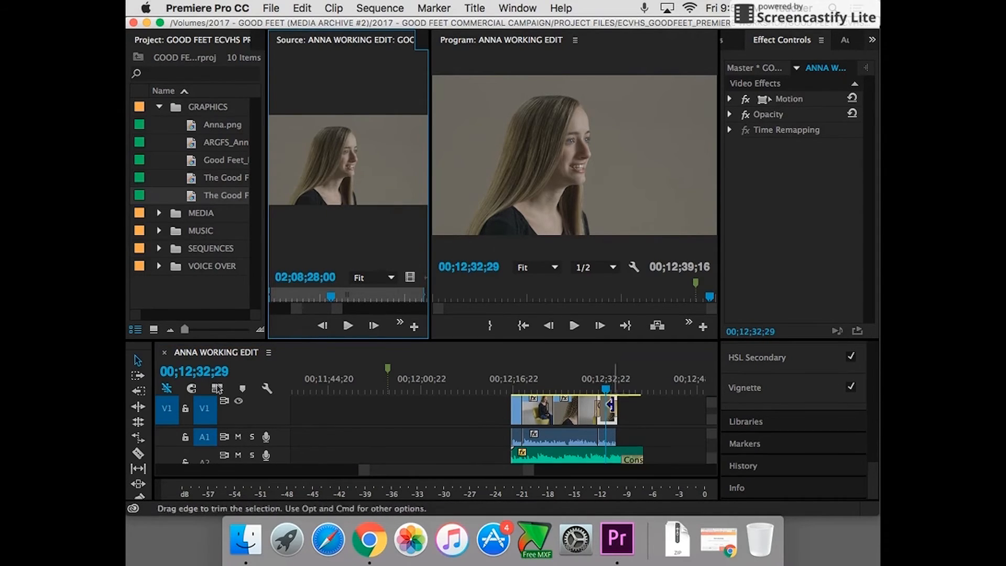
{"action": "left_click", "coordinate": [730, 99]}
{"action": "left_click", "coordinate": [739, 130]}
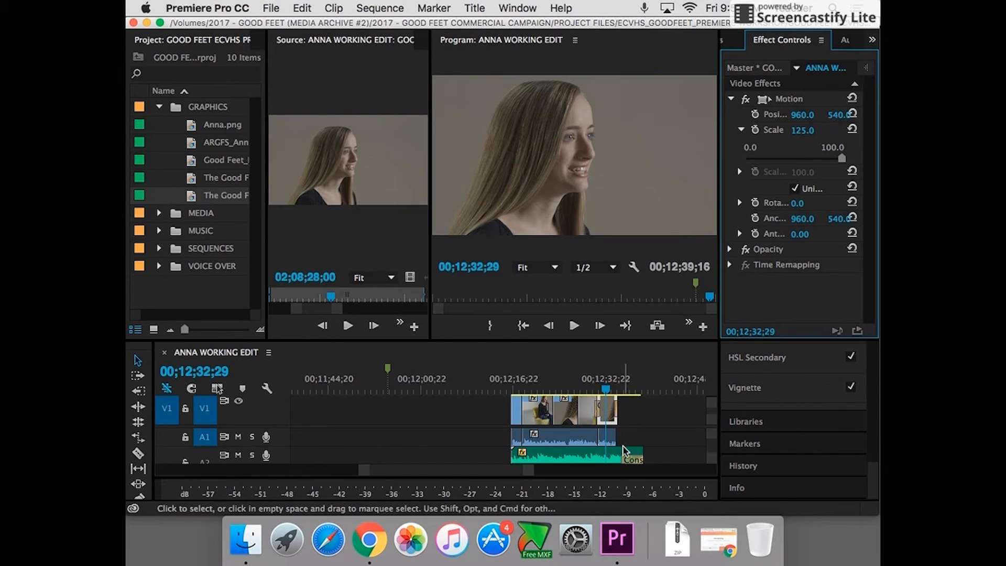
{"action": "left_click", "coordinate": [576, 391]}
{"action": "key", "text": "space"}
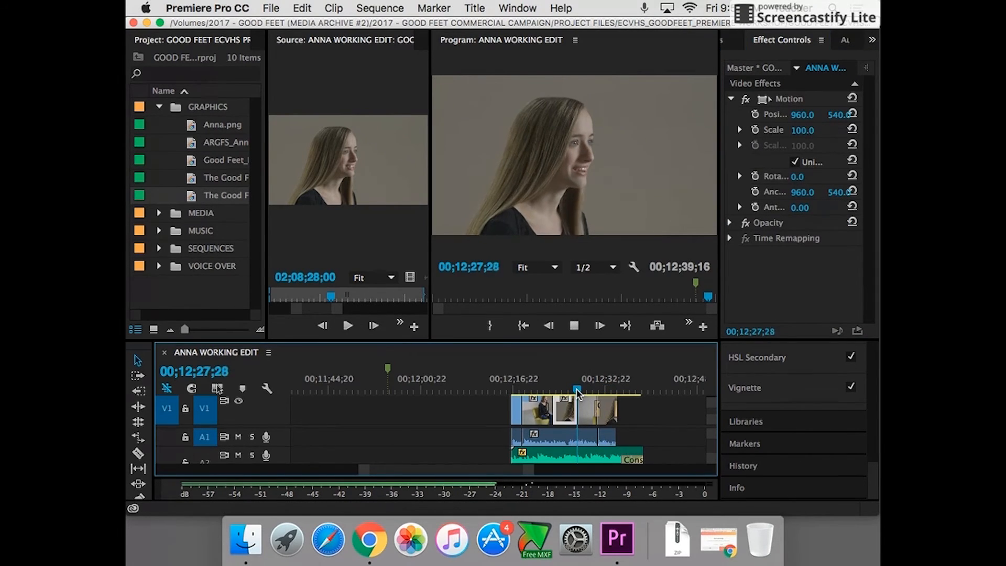